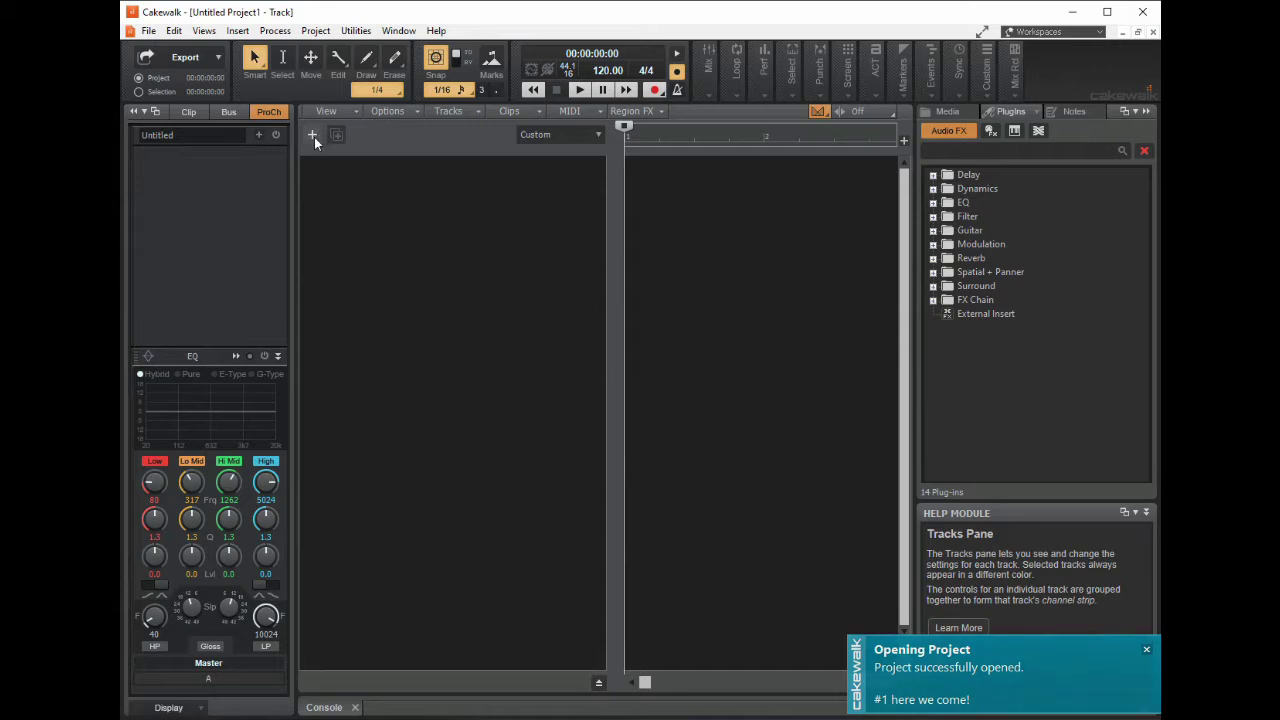
- Create one audio track using the Stereo Microphone input, with Record Enable and Input Monitoring turned on
left_click(313, 136)
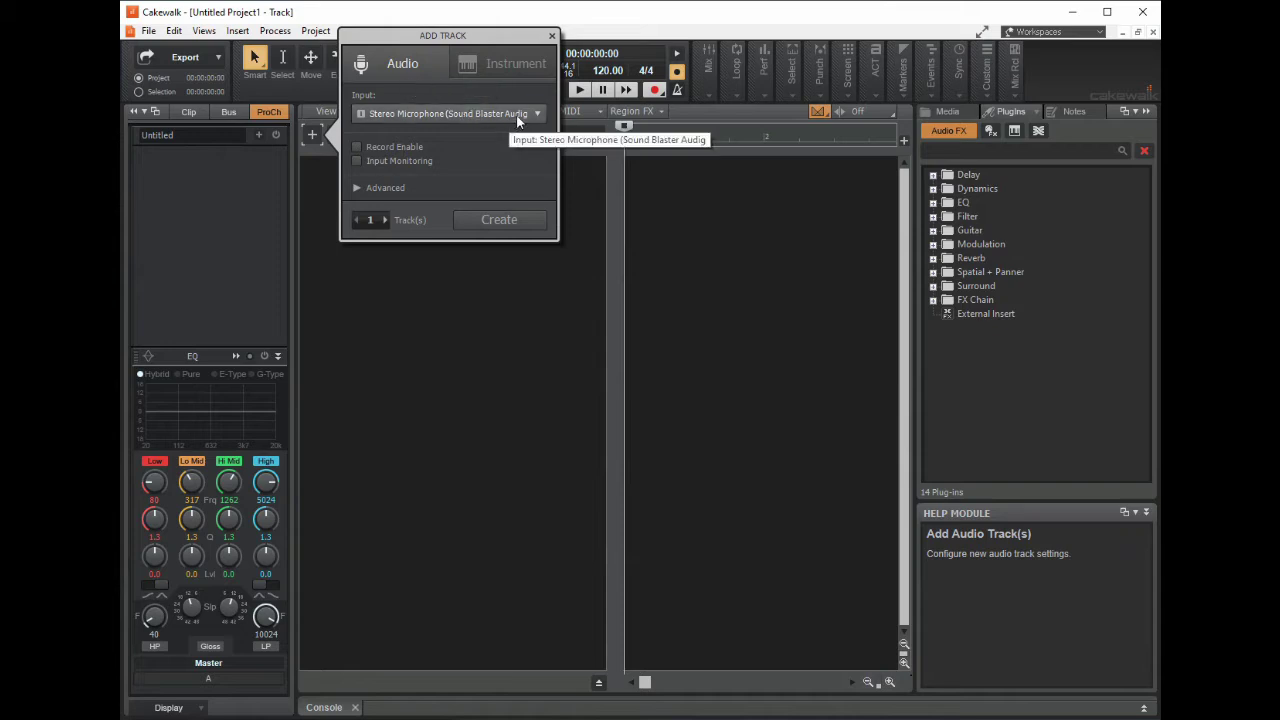
left_click(360, 161)
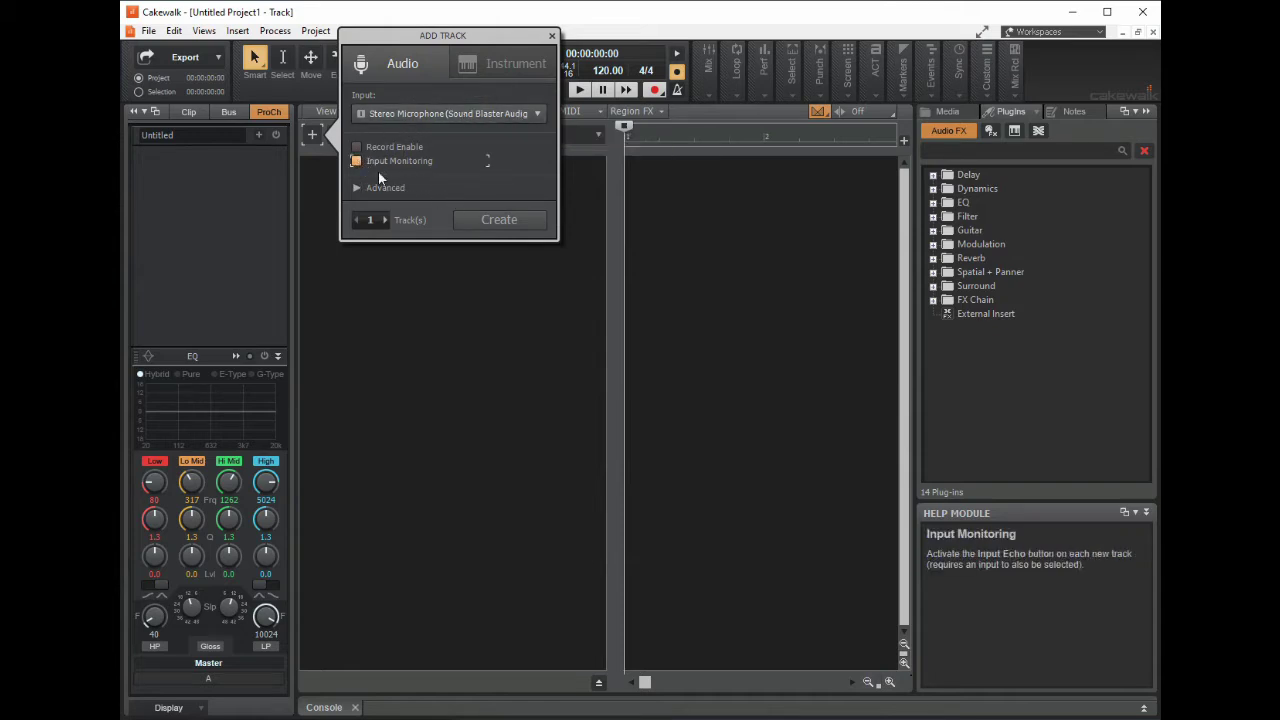
left_click(357, 147)
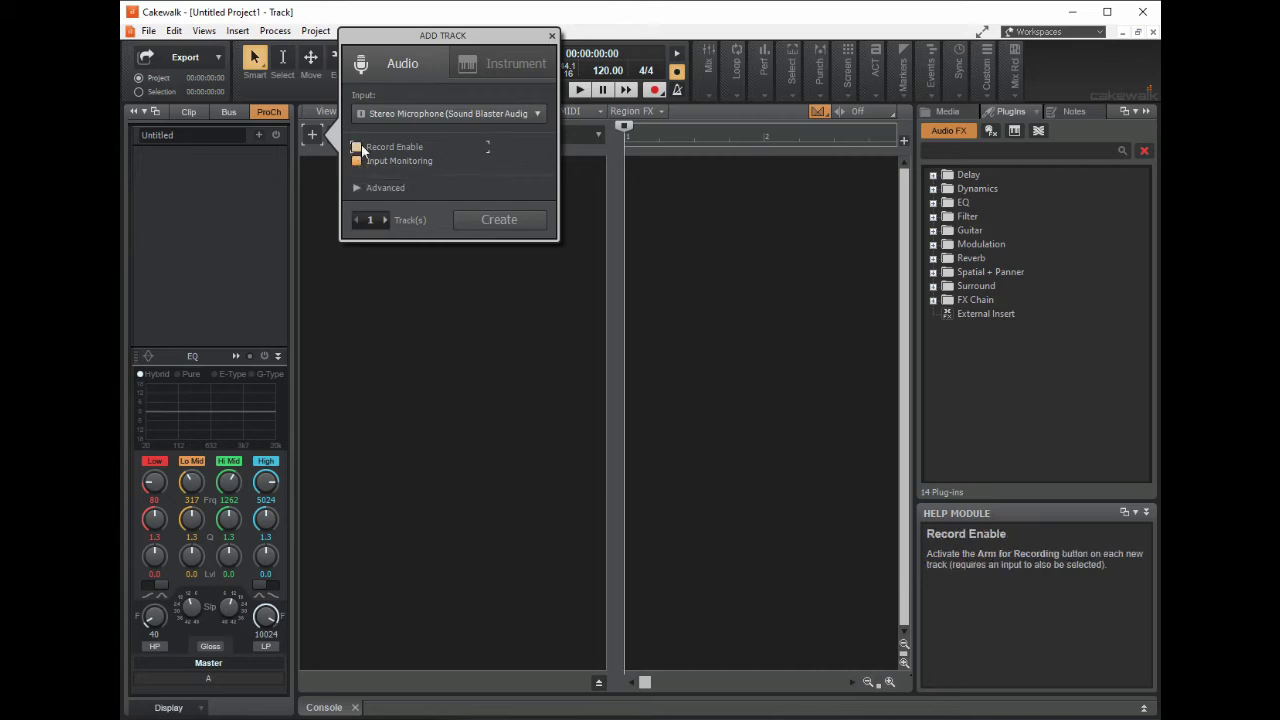
left_click(487, 220)
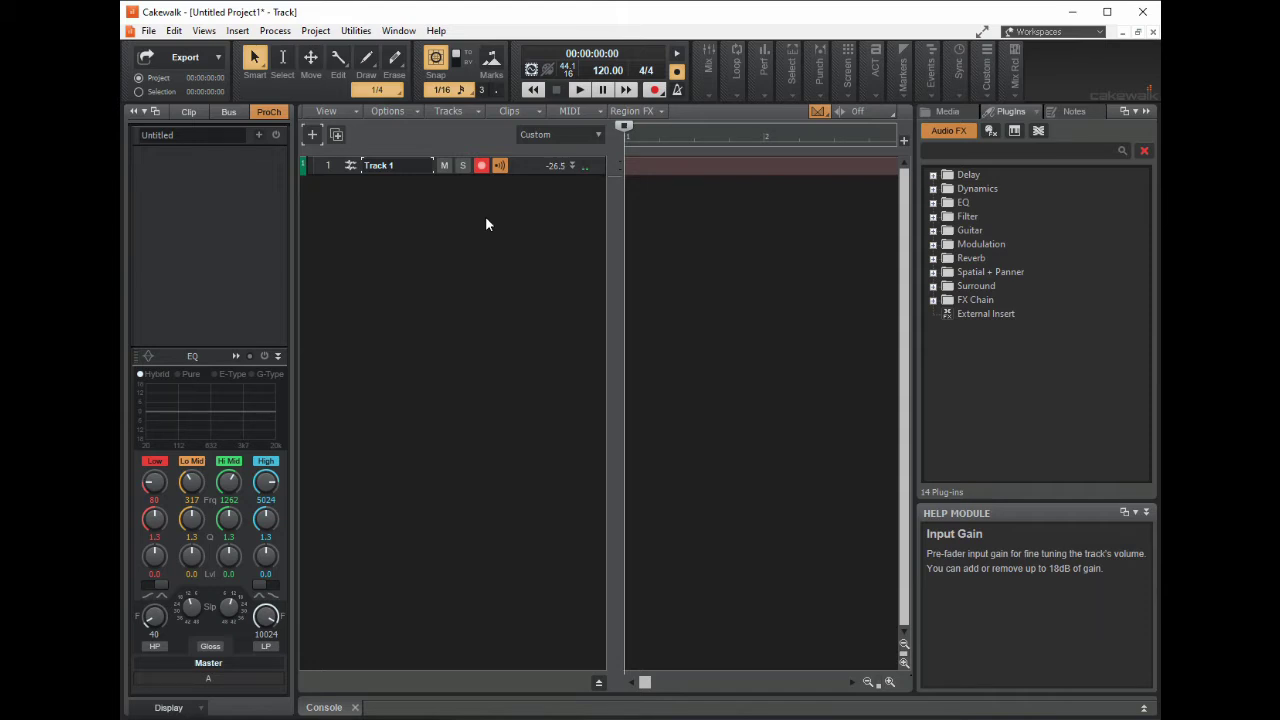
- Rename the new audio track as Headset Mic
double_click(381, 166)
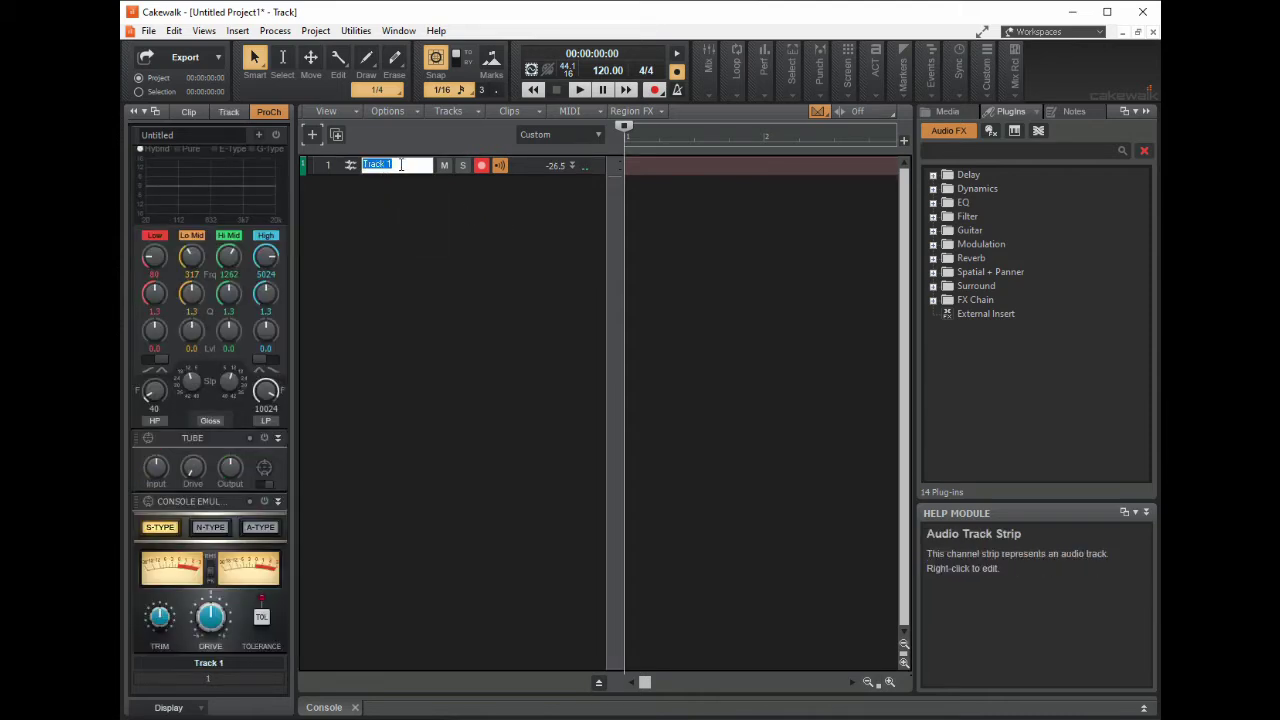
type("Headset Mic")
key("Return")
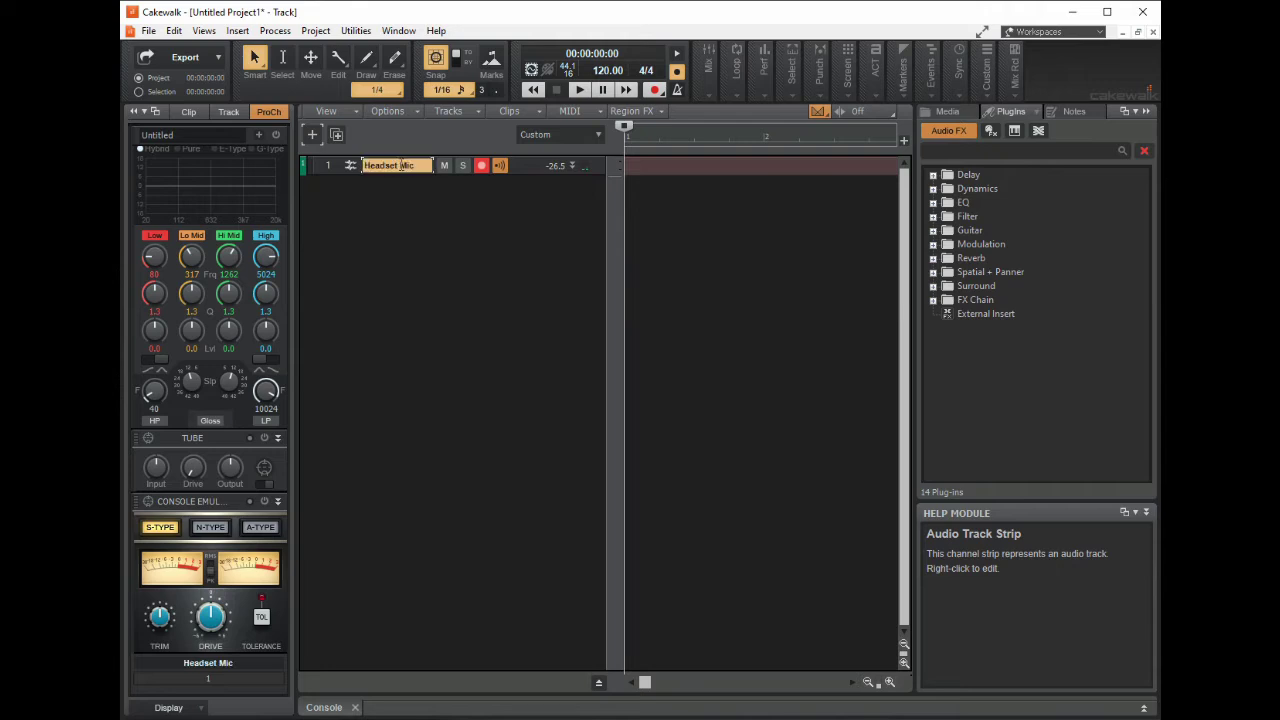
- Record a take of about 13 seconds on the Headset Mic track and play it back
left_click(654, 88)
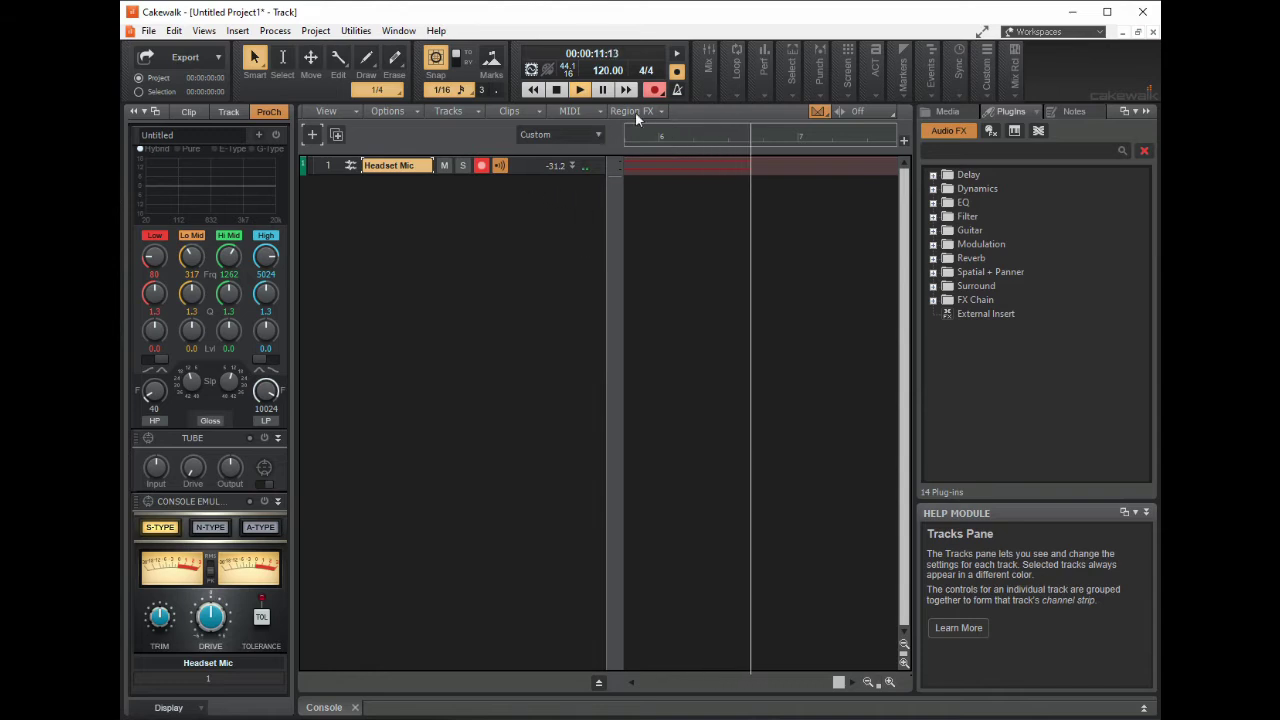
left_click(557, 90)
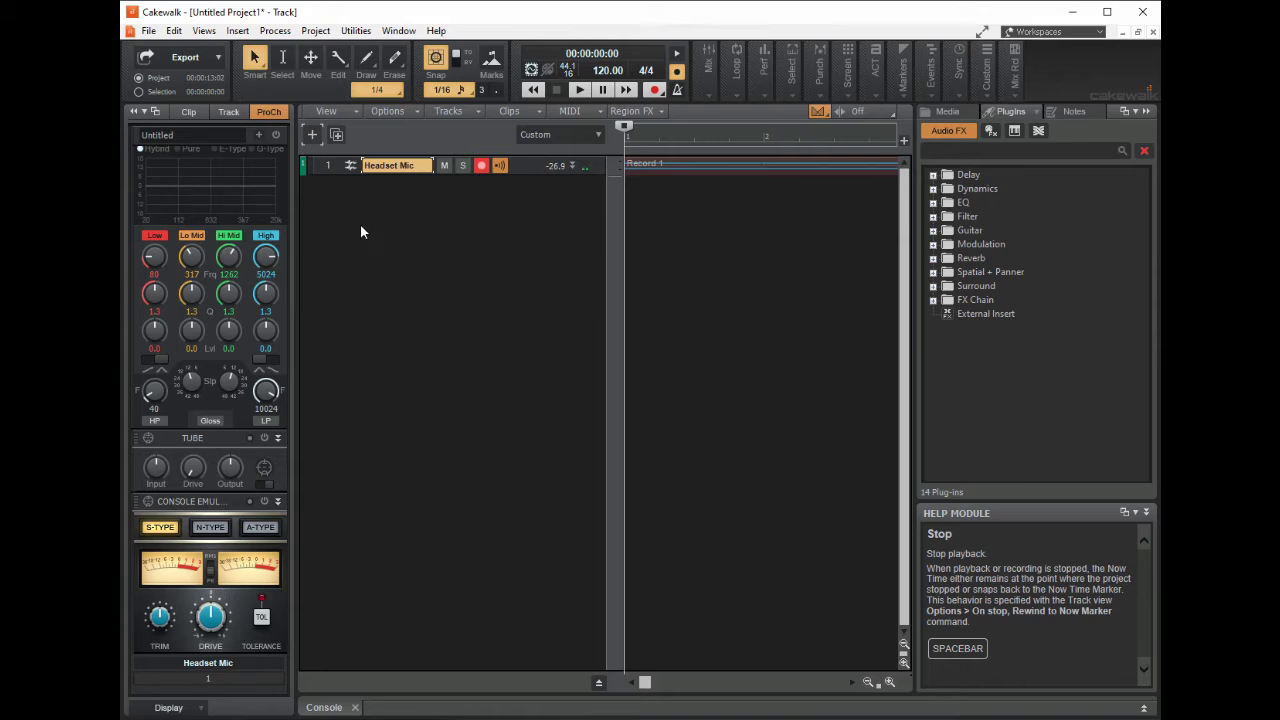
key("space")
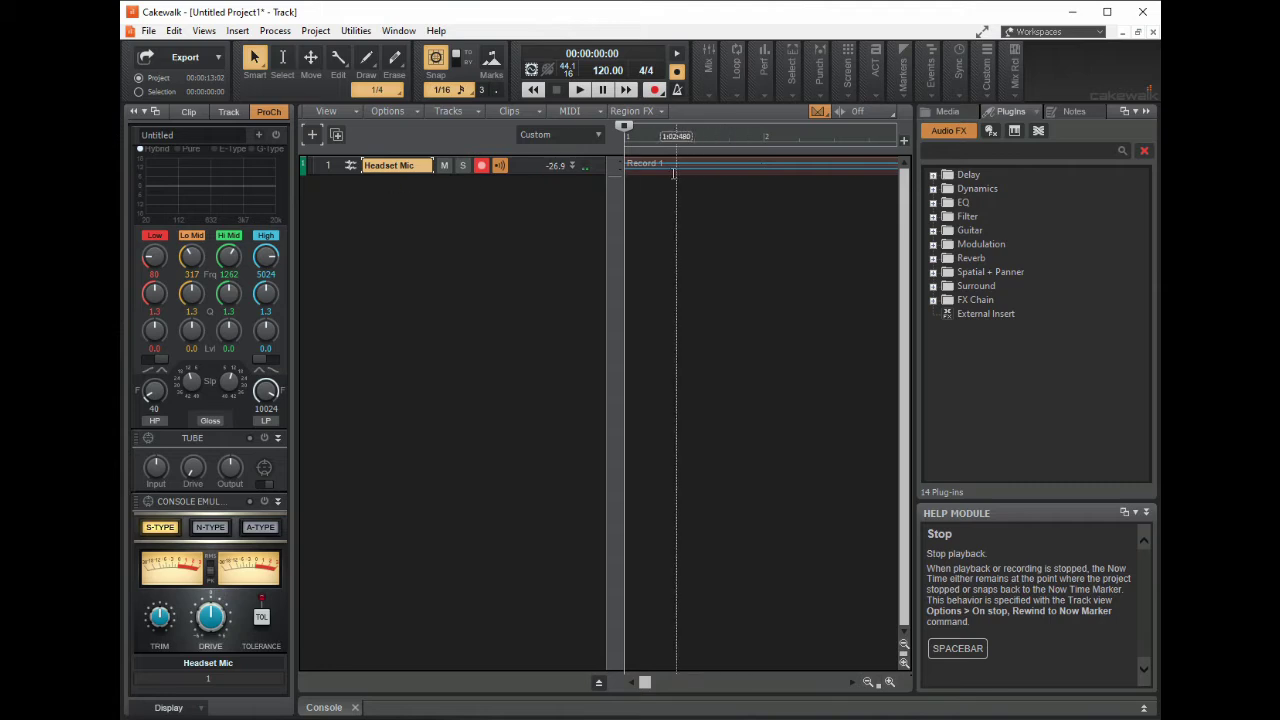
key("space")
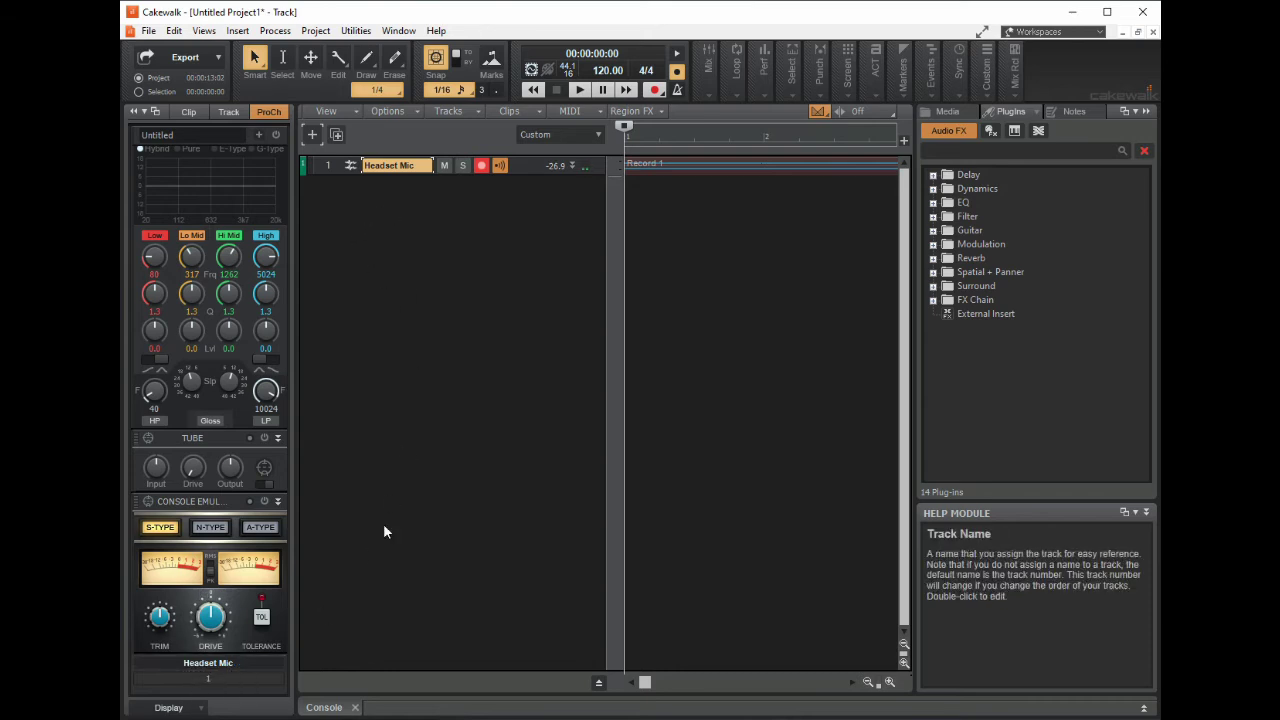
- Show the console, set the Headset Mic volume fader to -0.2, and play back the recording
left_click(324, 708)
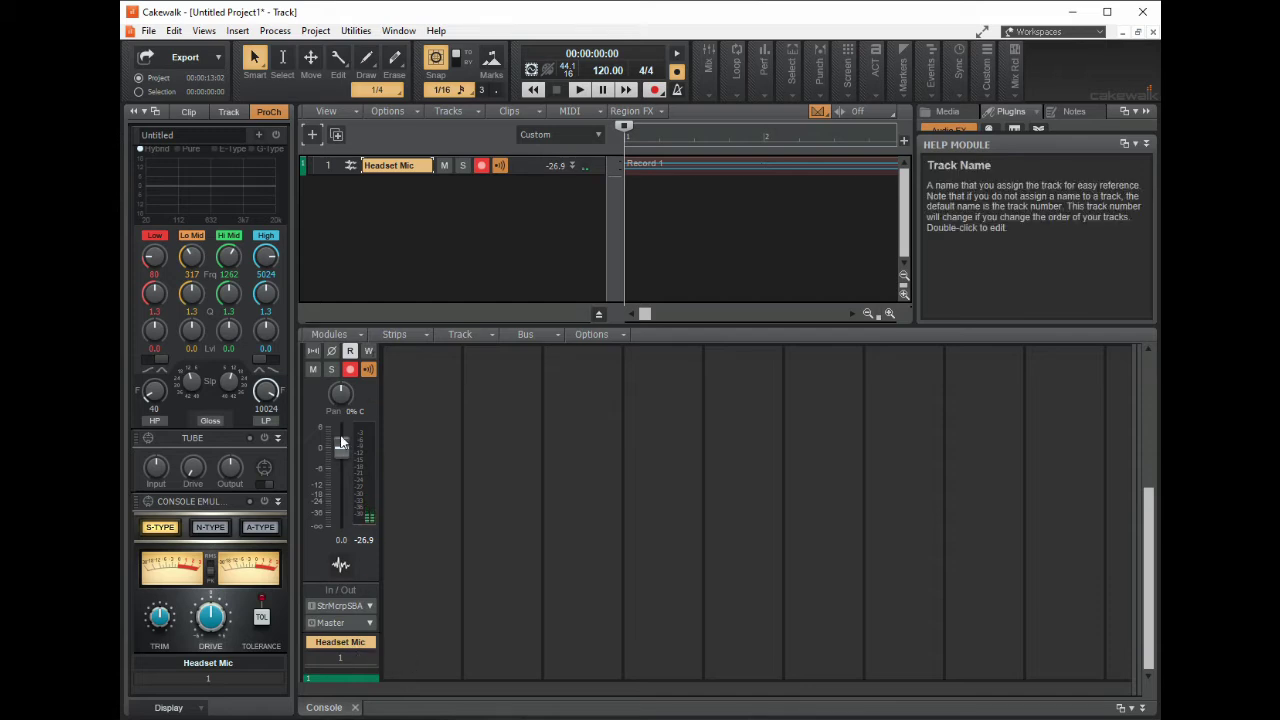
mouse_move(341, 446)
left_mouse_down()
mouse_move(341, 432)
mouse_move(341, 522)
mouse_move(341, 450)
left_mouse_up()
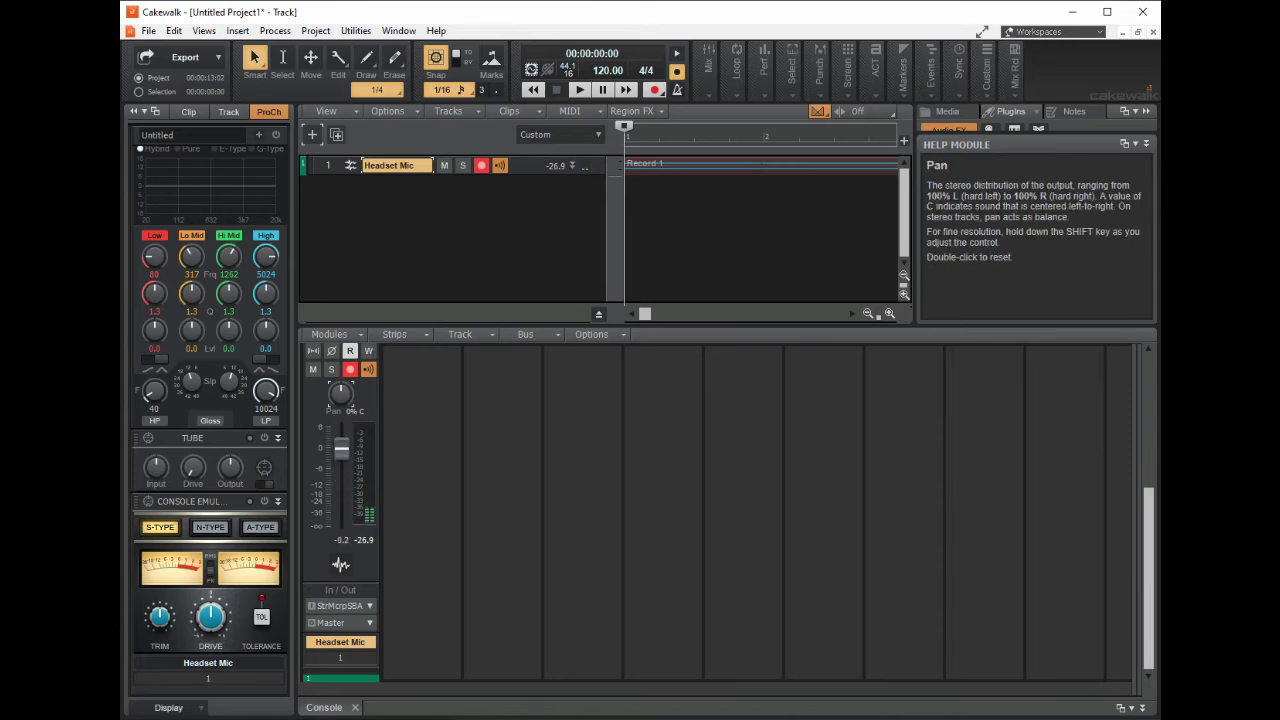
left_click_drag(343, 392, 342, 396)
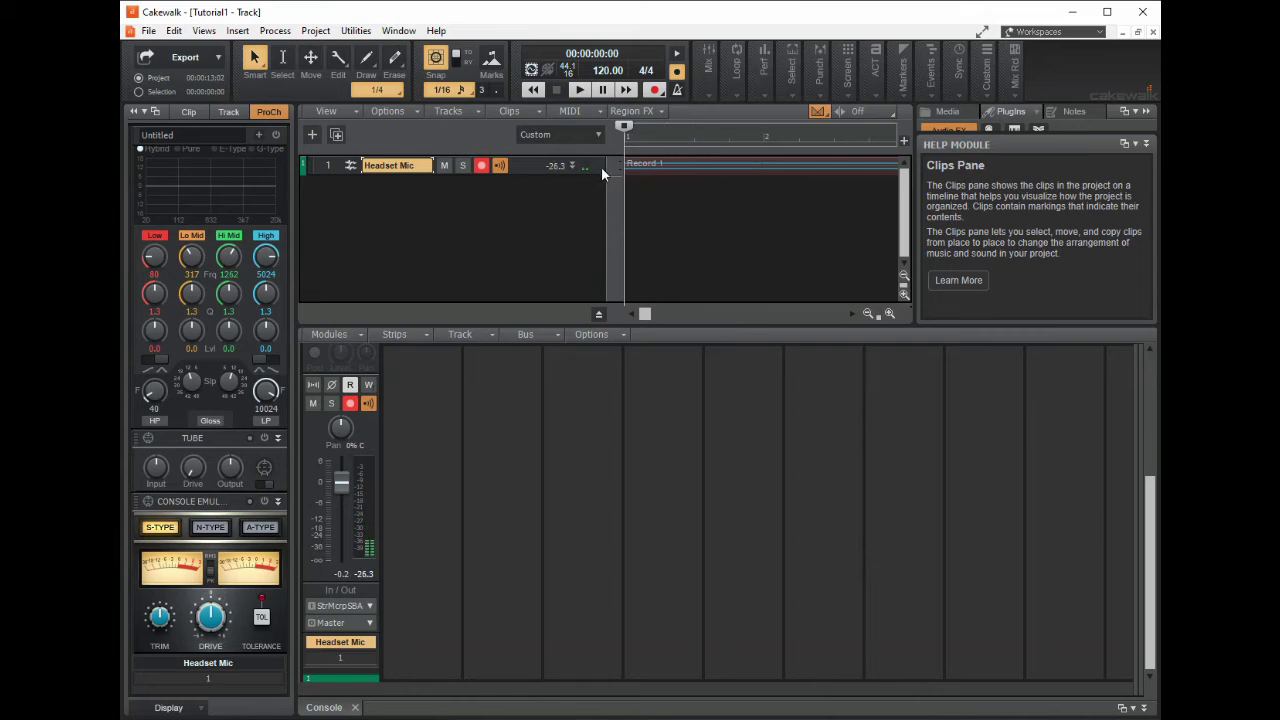
left_click(579, 90)
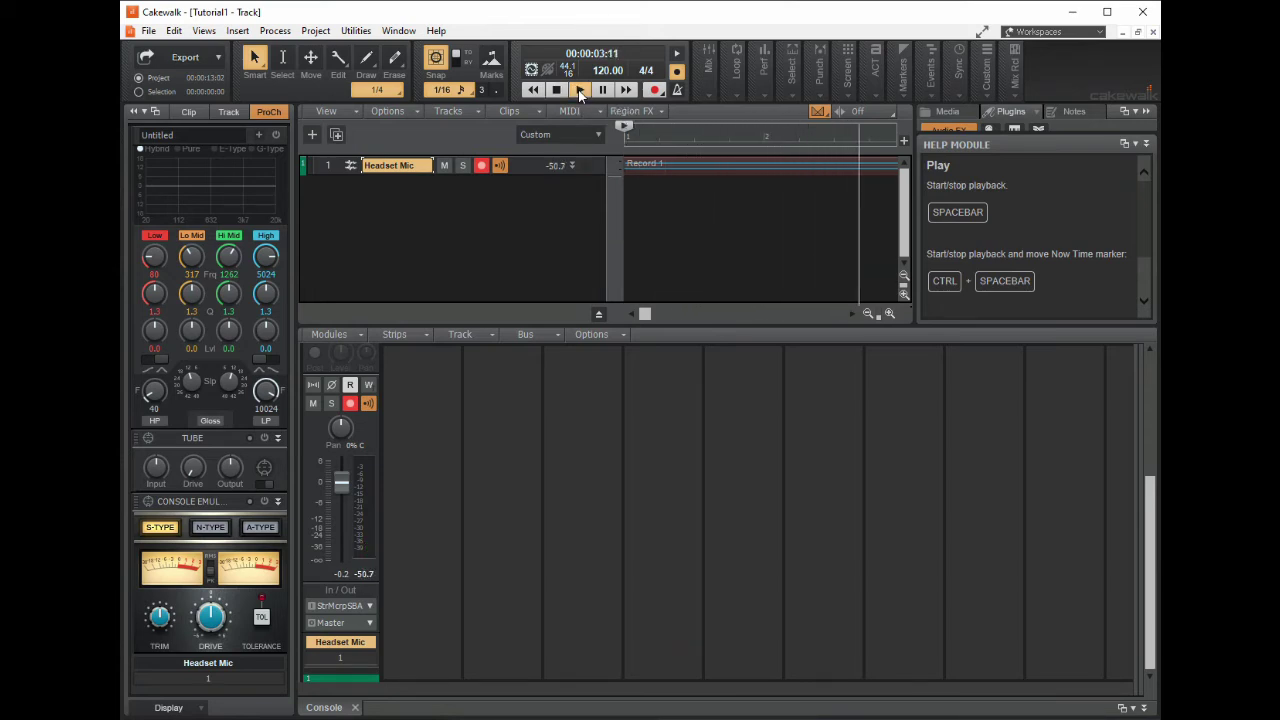
left_click(556, 90)
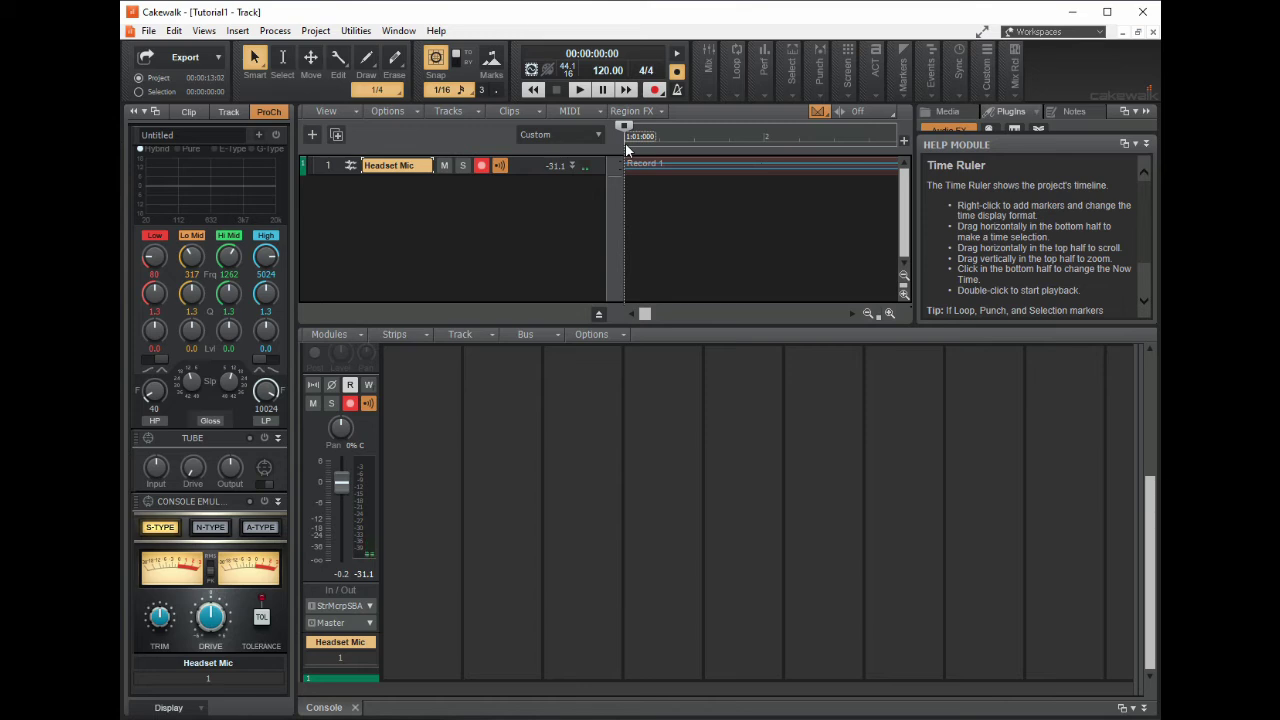
- Add a second audio track named Guitar and arm it for recording instead of the Headset Mic track
left_click(312, 136)
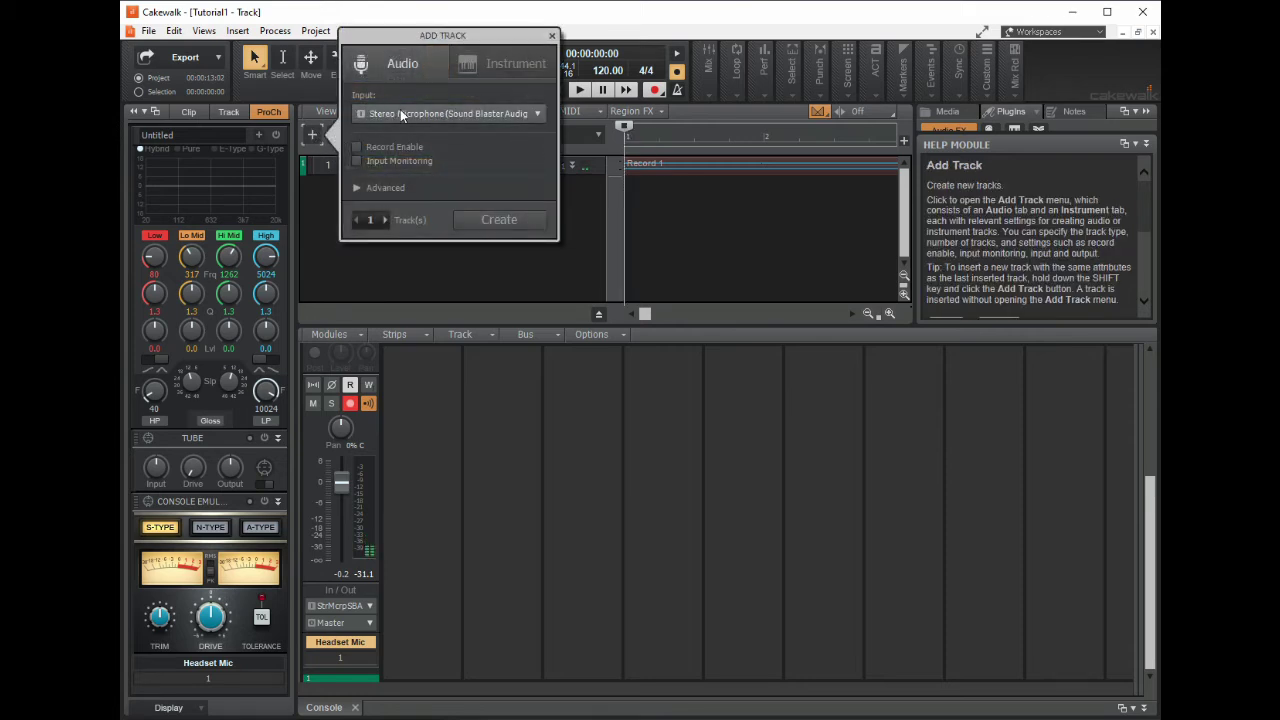
left_click(497, 220)
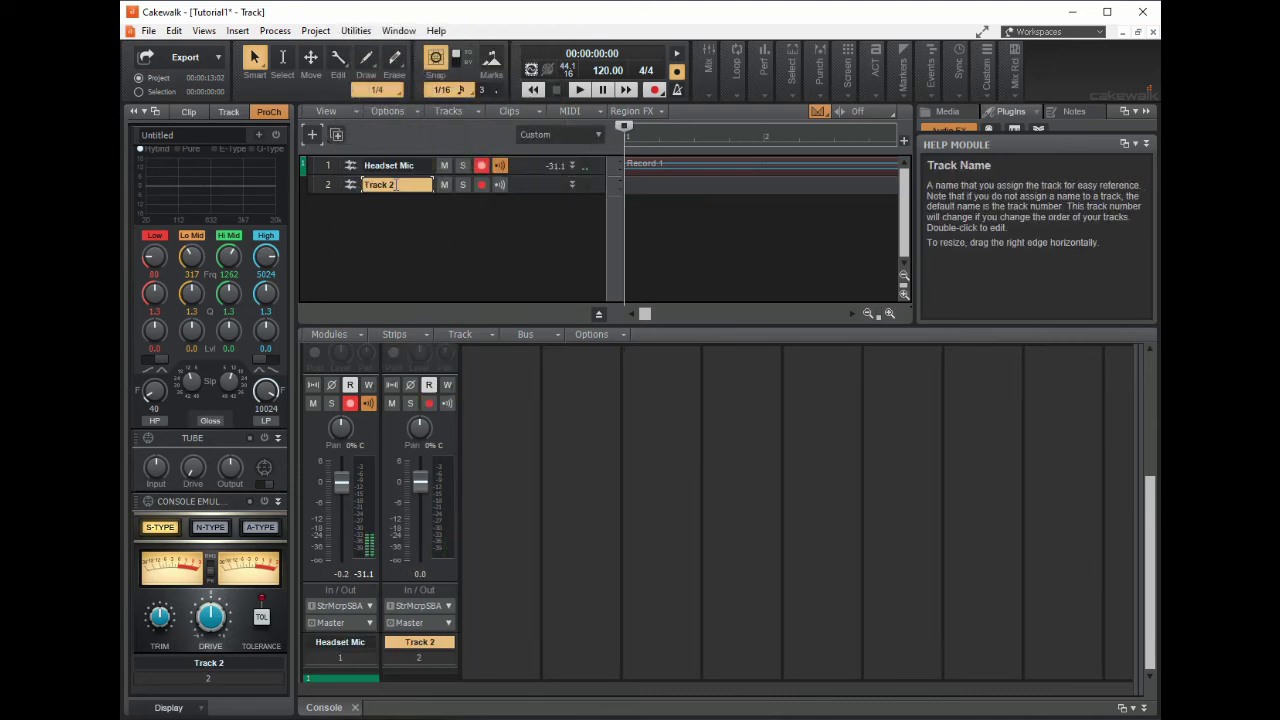
double_click(369, 184)
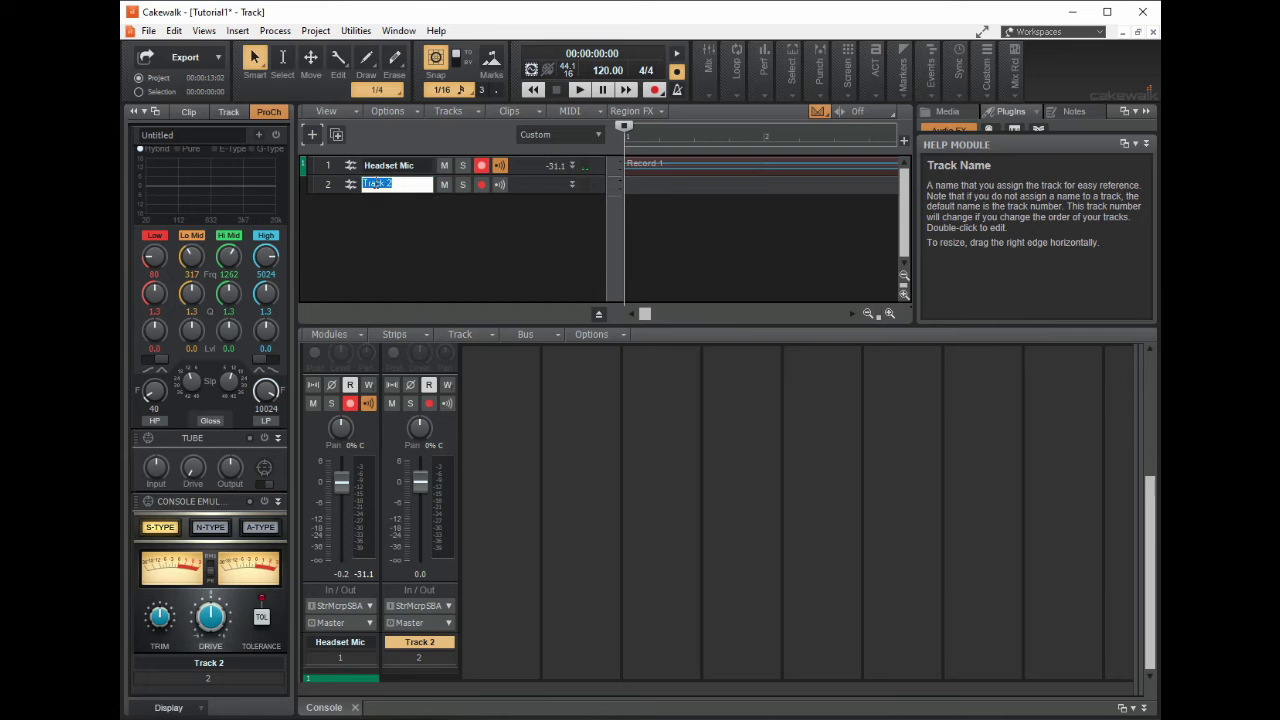
type("Guita")
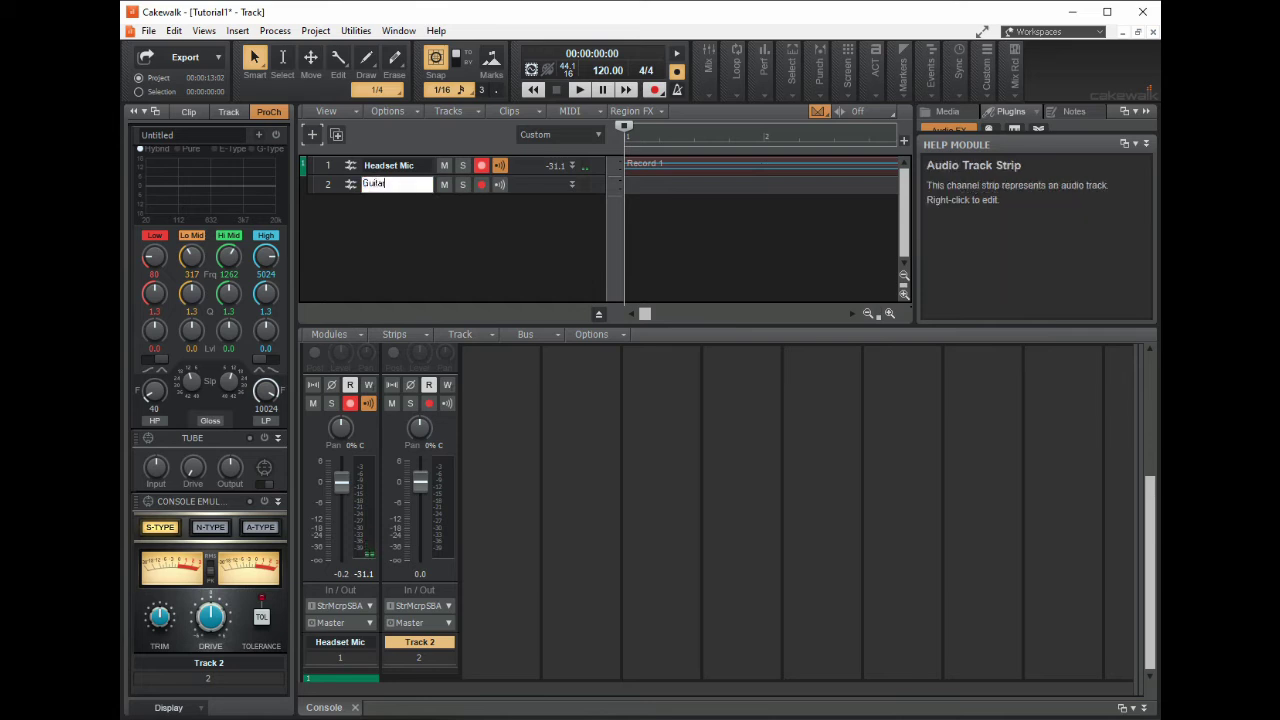
type("r")
key("Return")
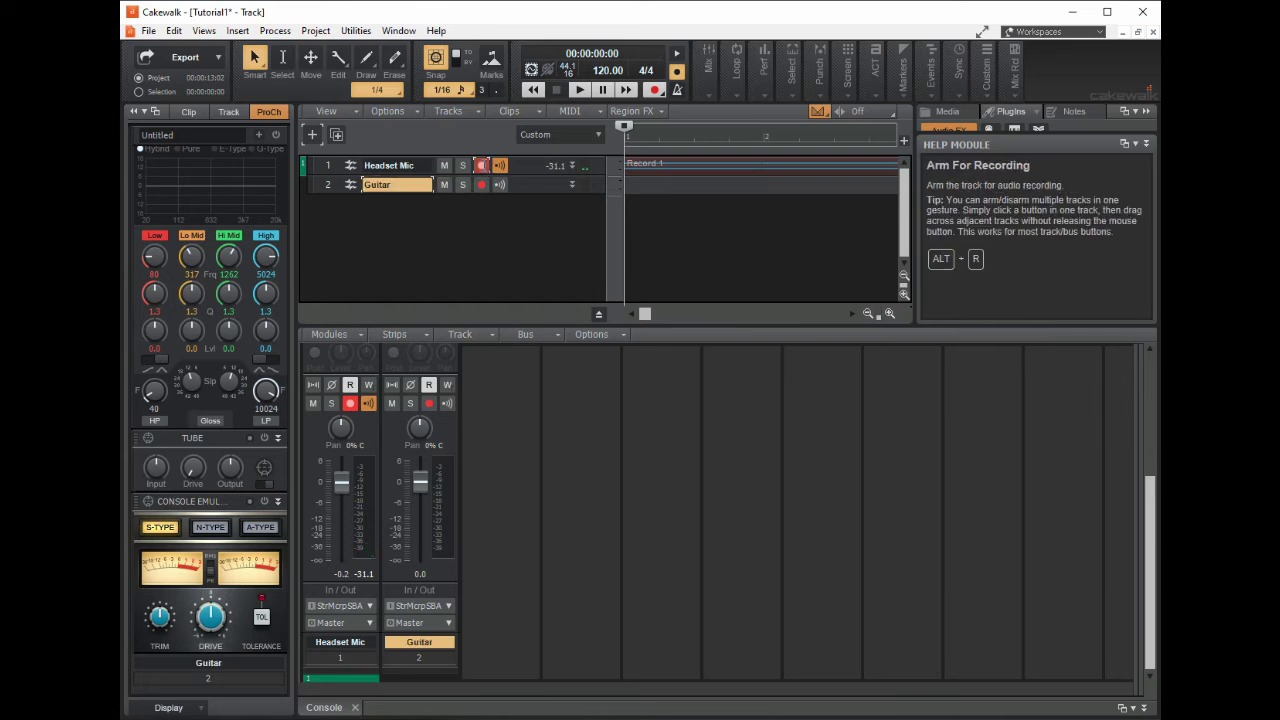
left_click(481, 184)
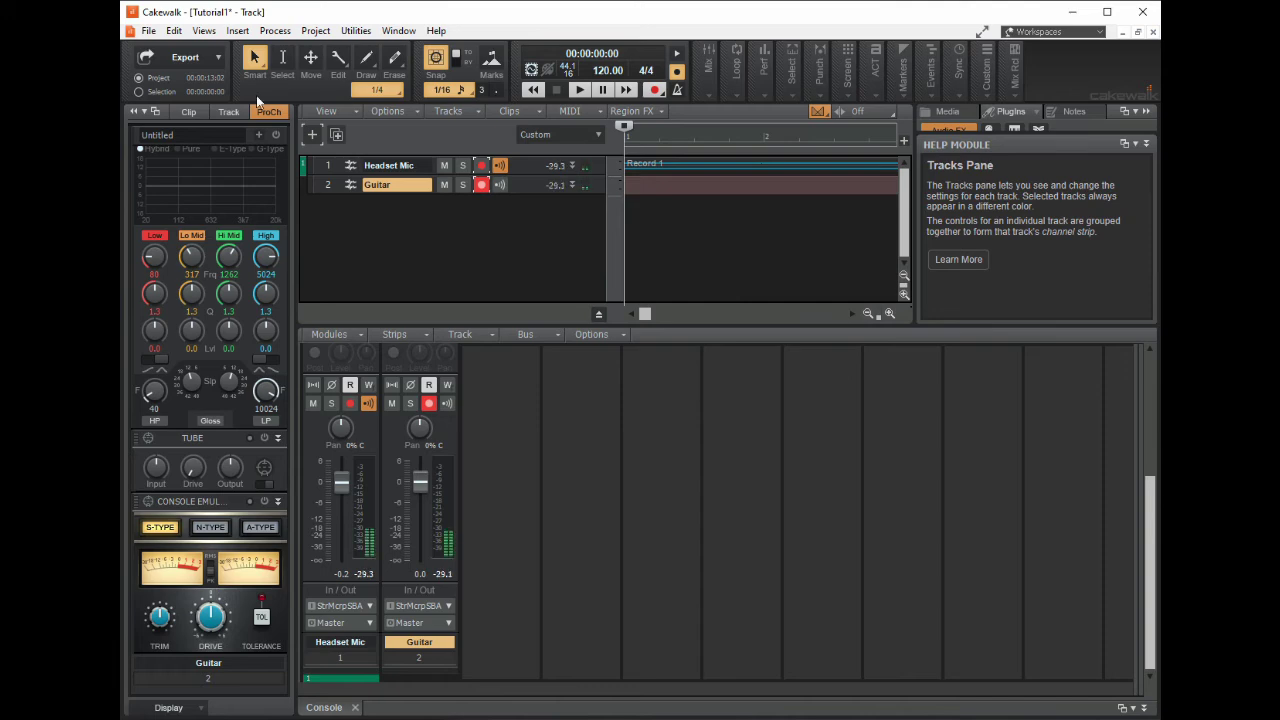
- Save the project under the new name Tutorial1a in the Cakewalk Projects folder, copying all audio with it
left_click(148, 32)
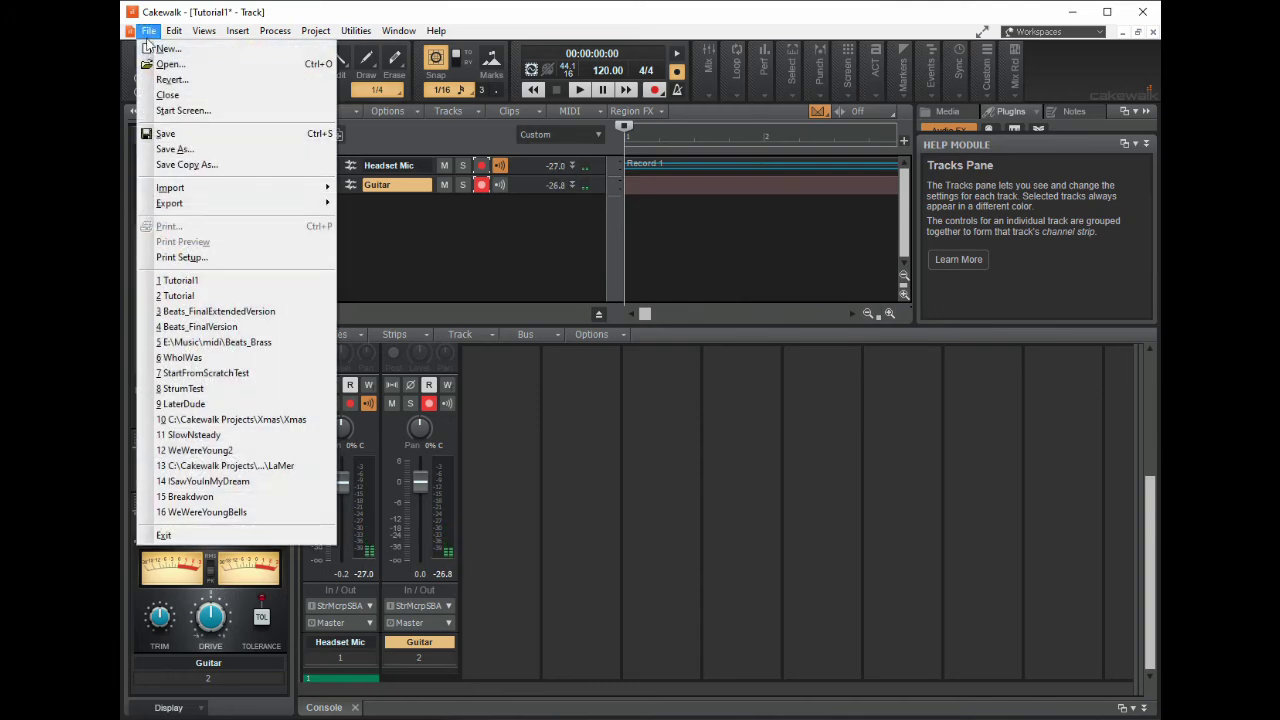
left_click(182, 148)
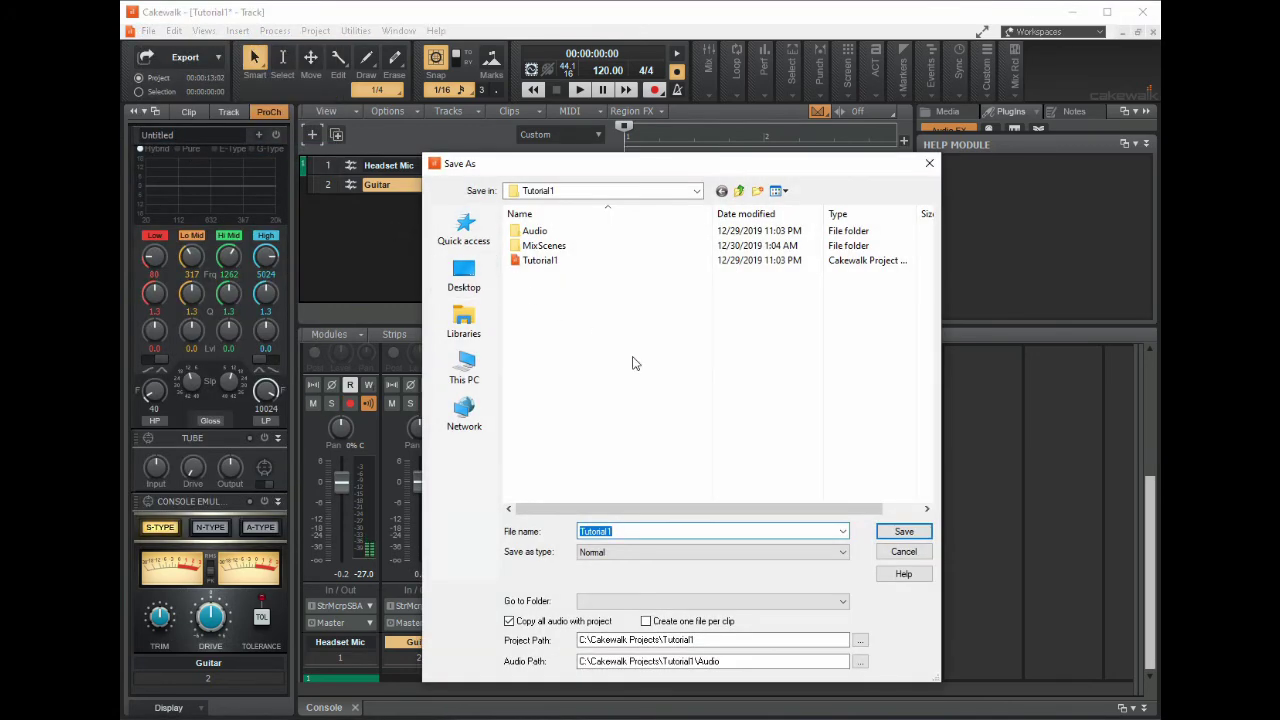
left_click(623, 531)
key("BackSpace")
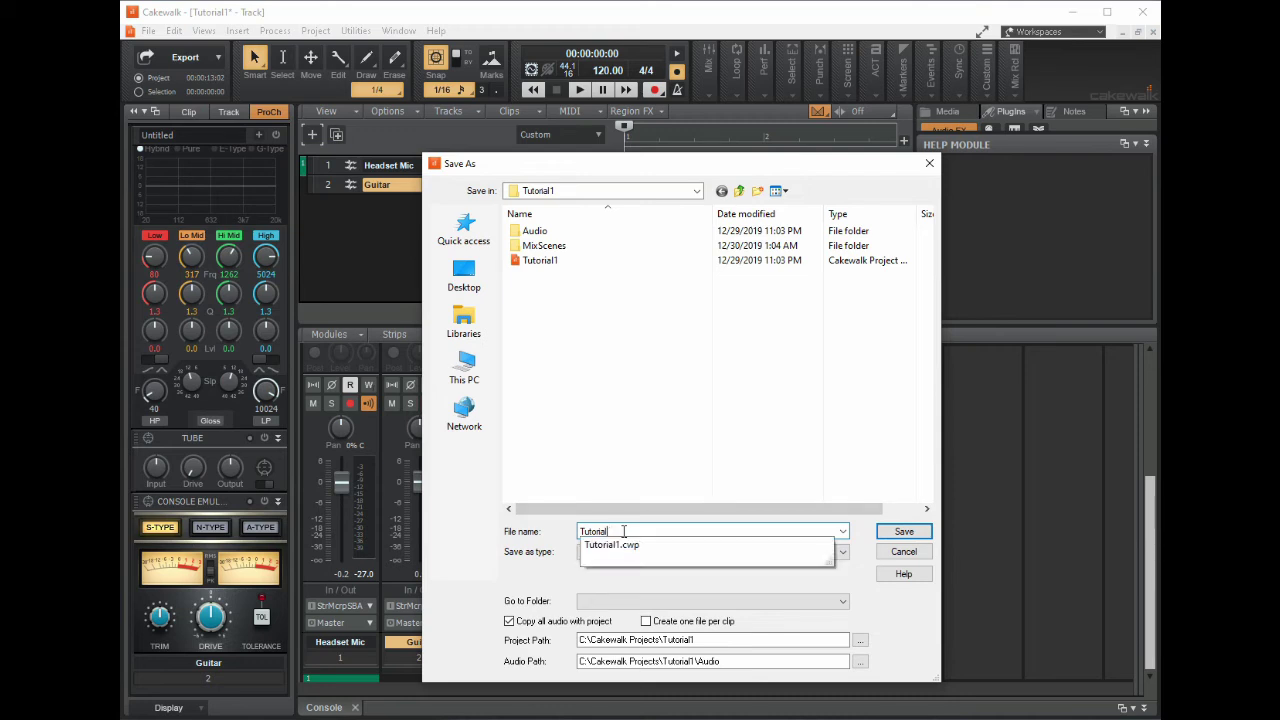
type("1a")
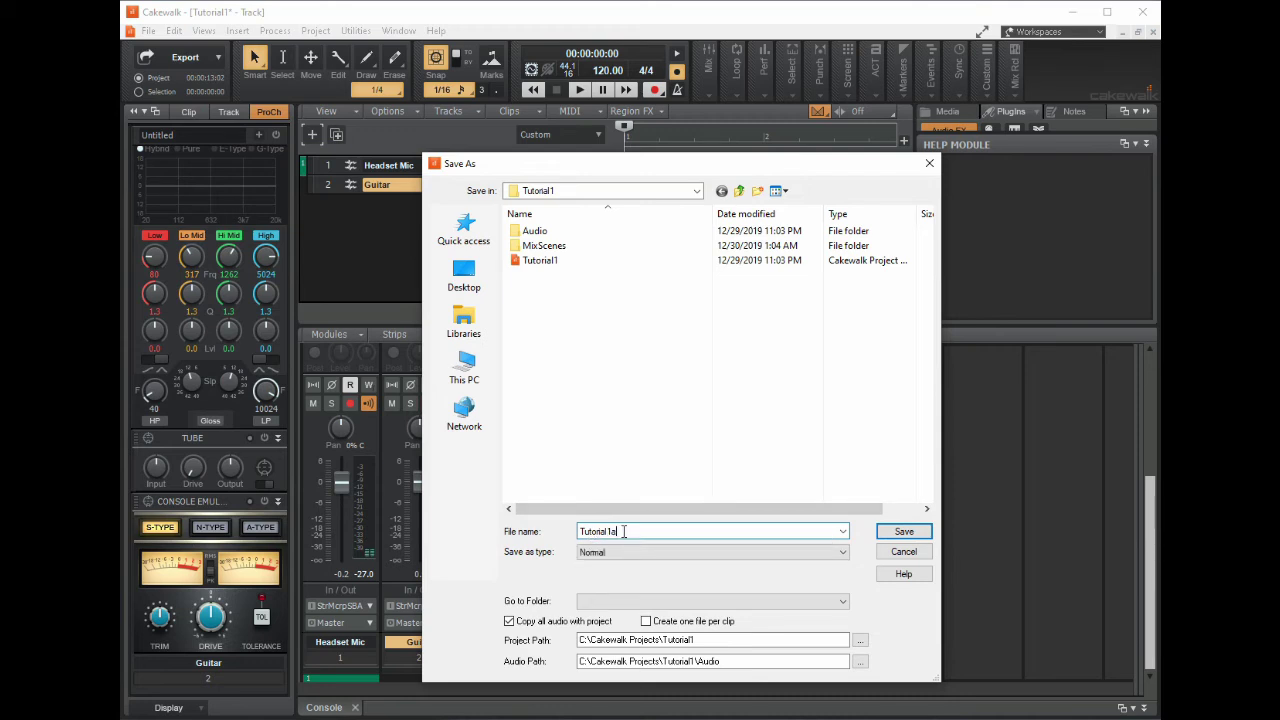
left_click(739, 190)
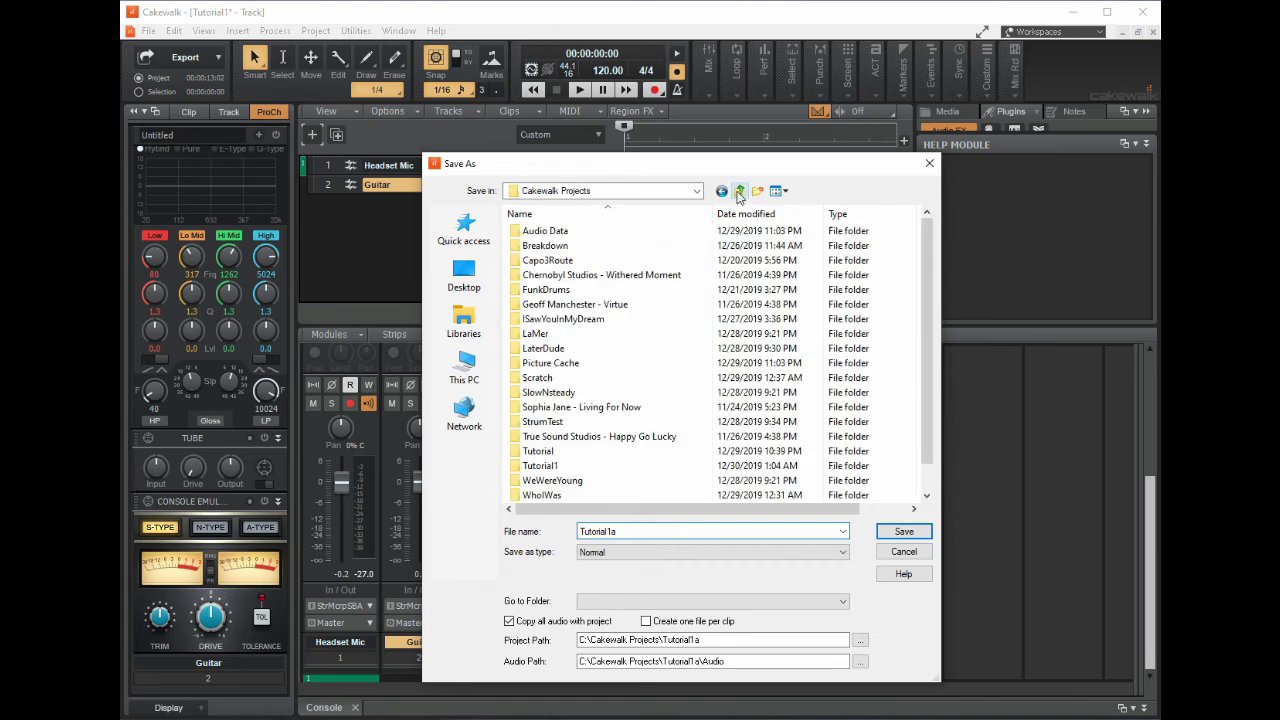
left_click(903, 531)
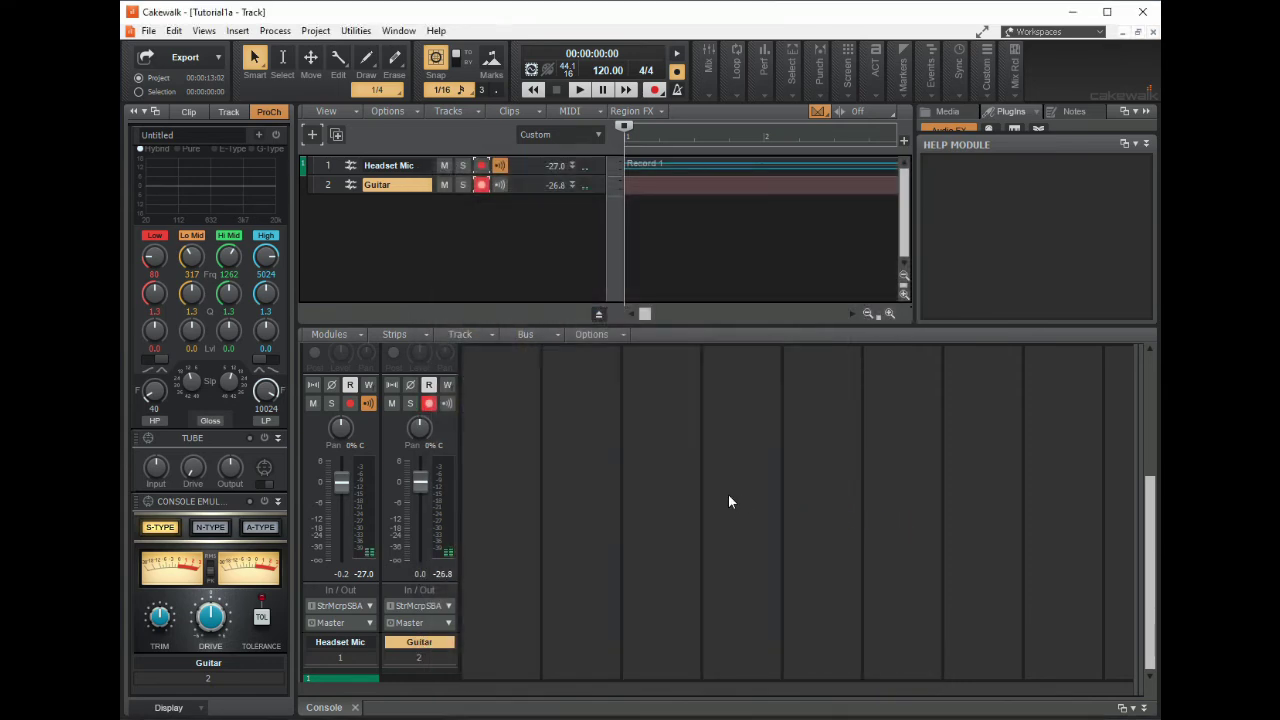
- Close the current project and reopen Tutorial1a.cwp from the recent projects
left_click(148, 31)
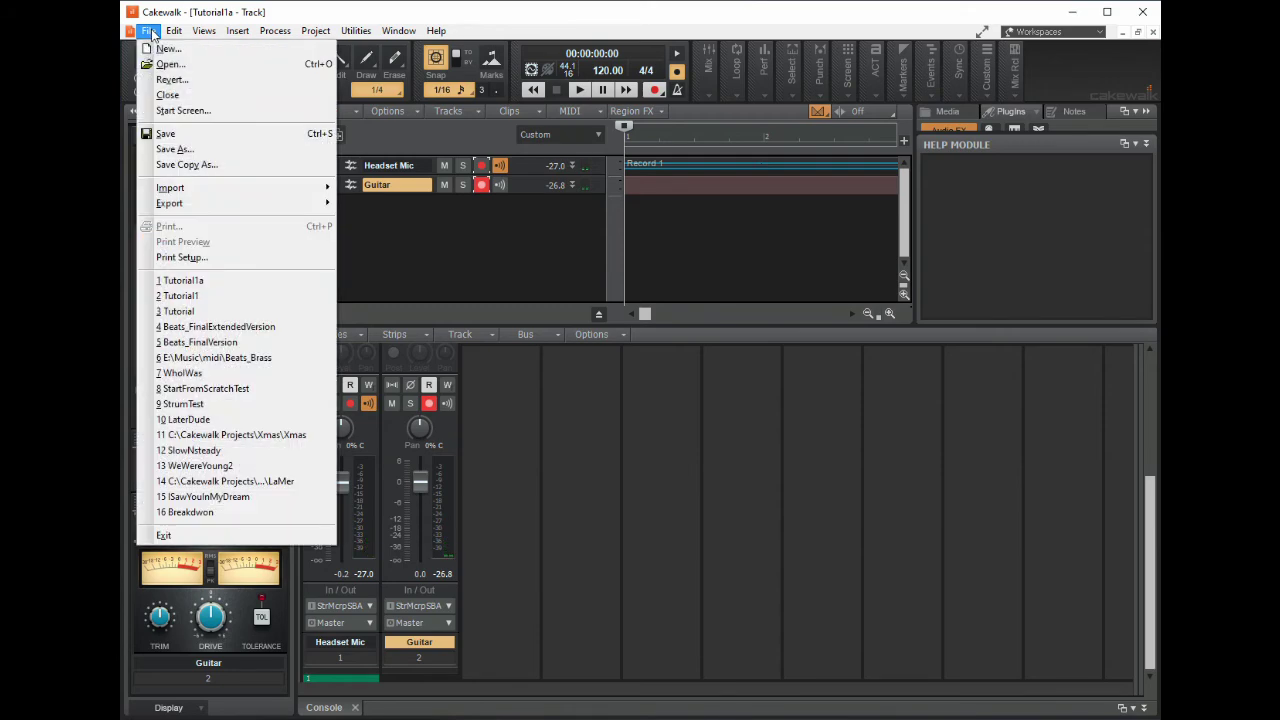
left_click(184, 95)
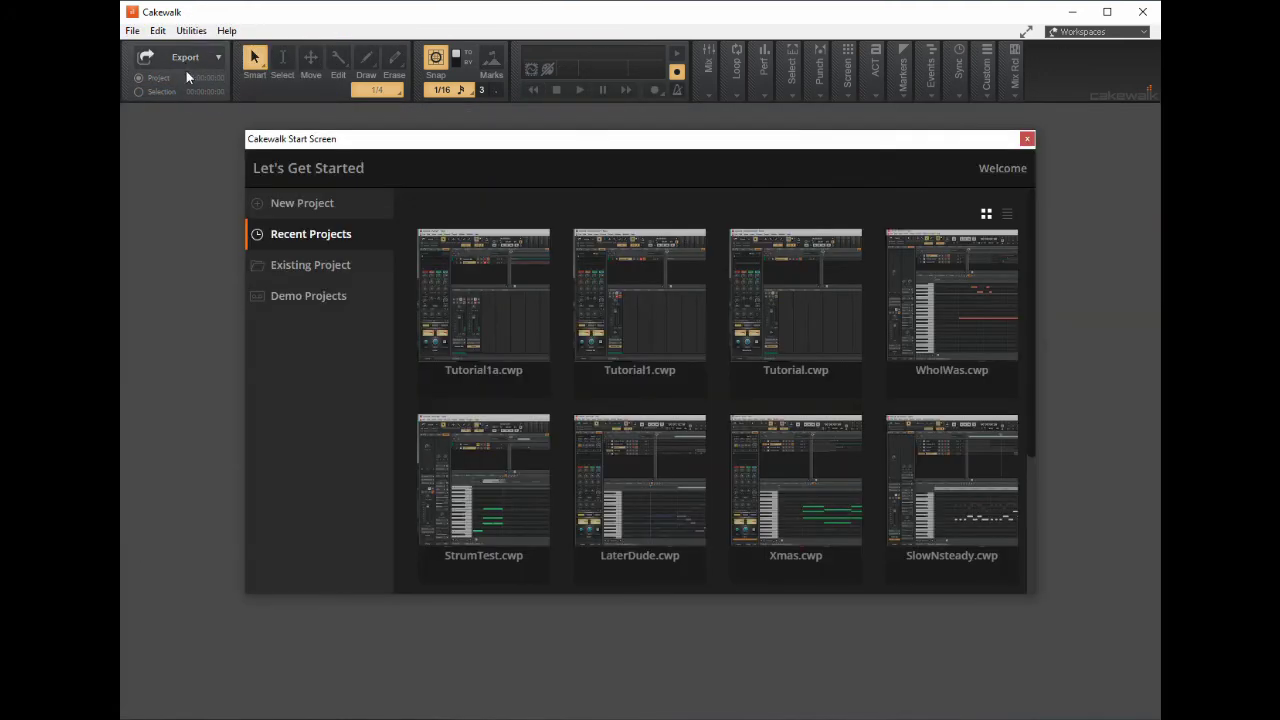
left_click(487, 317)
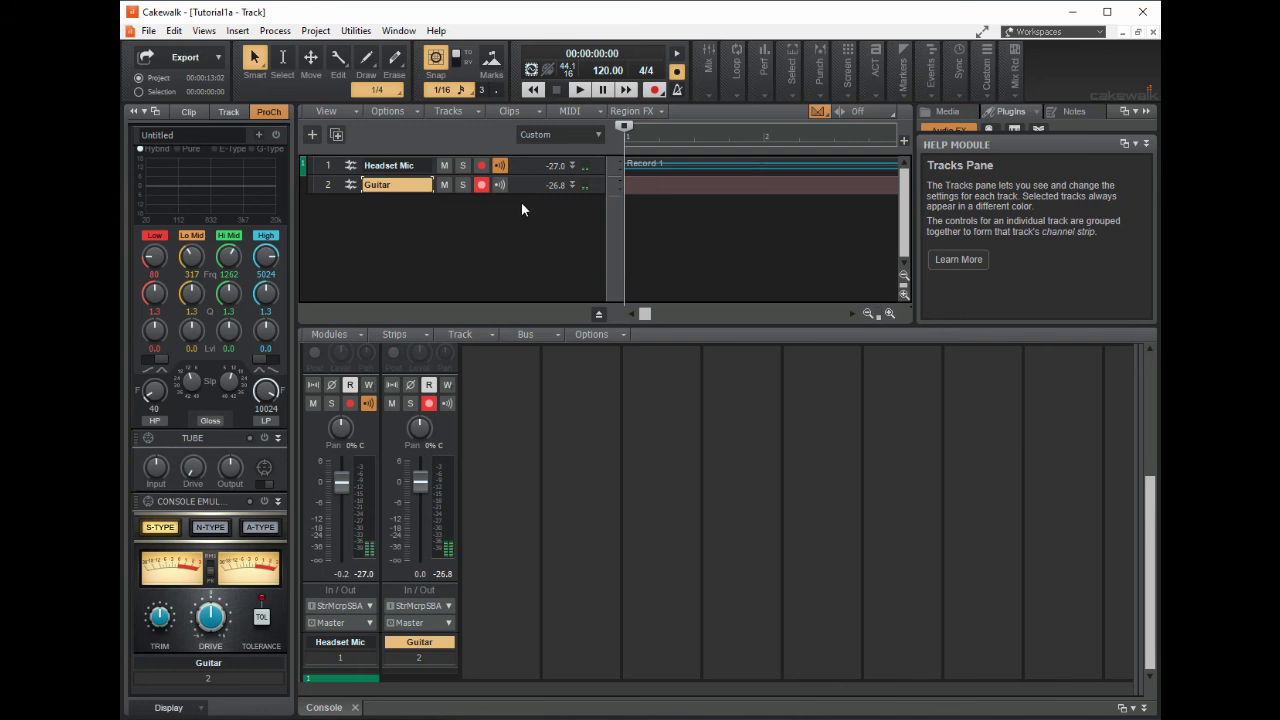
- Start an MP3 audio export of the project, saving it as Tutorial1a in the Music\midi folder
left_click(217, 57)
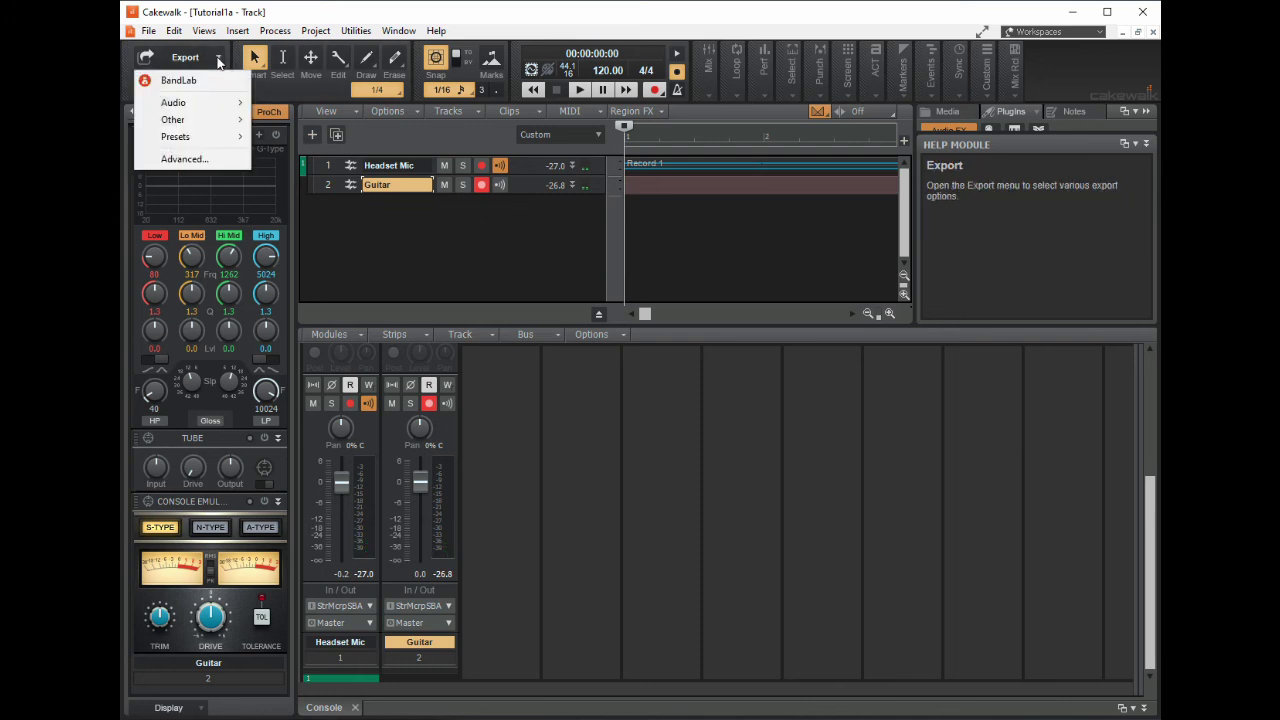
mouse_move(215, 102)
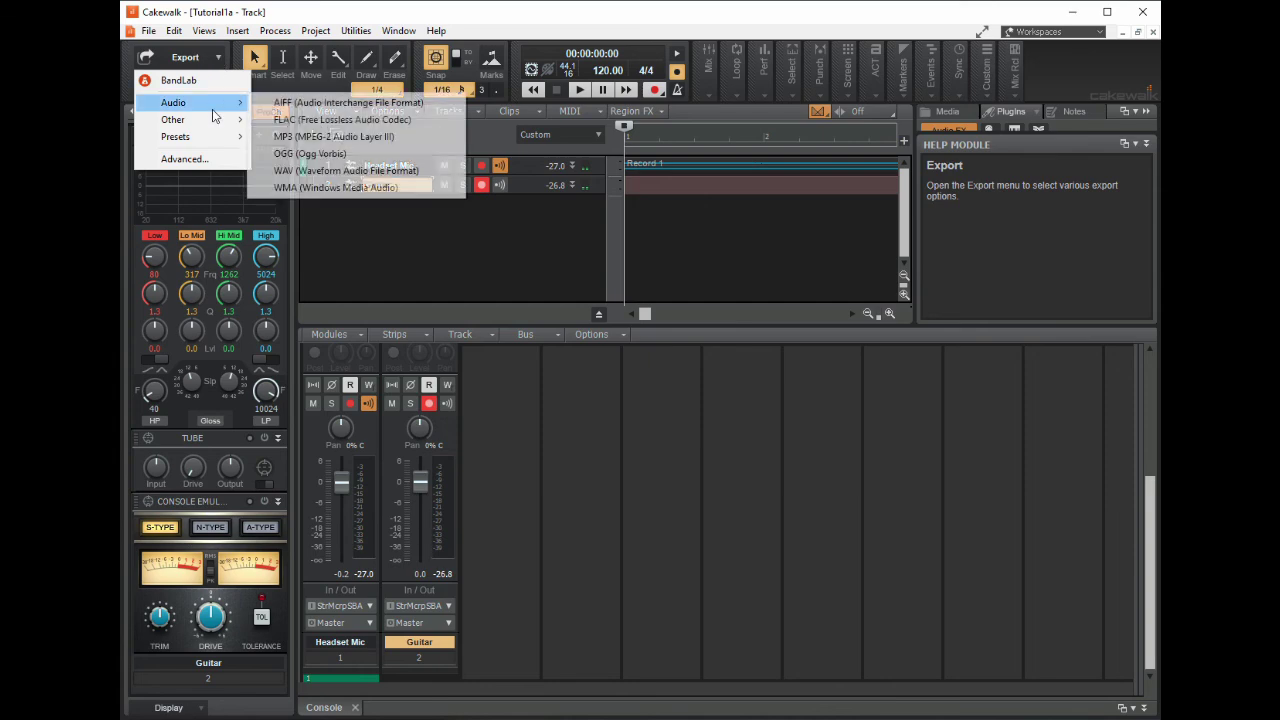
left_click(325, 136)
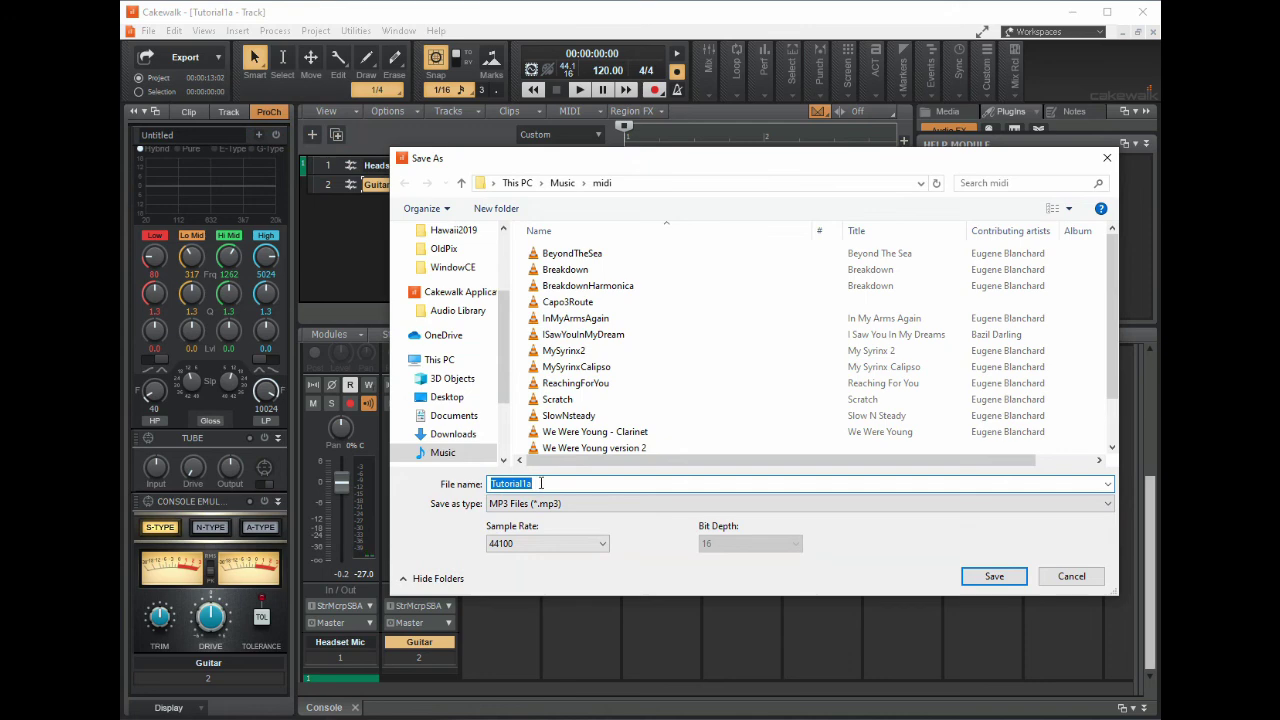
left_click(994, 578)
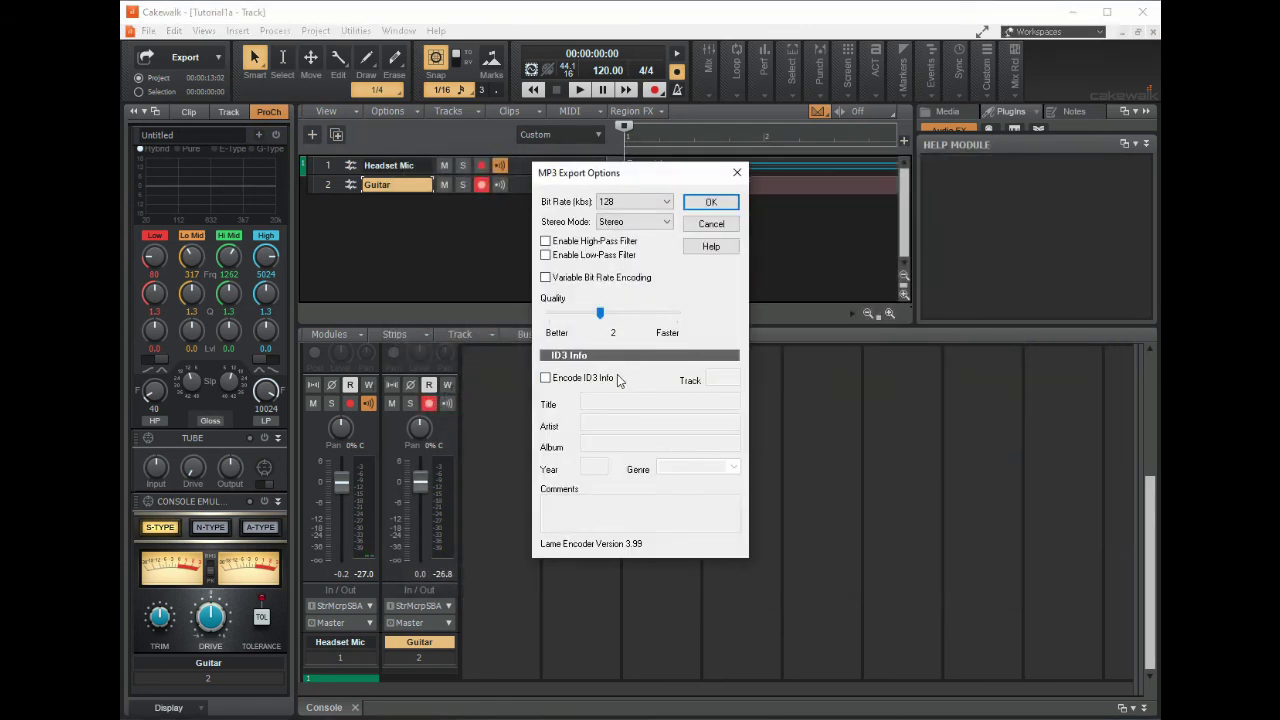
- Enable ID3 info encoding with the title Tutorial1a, the artist's initials, the album "Of the Year" and the year 2019
left_click(546, 378)
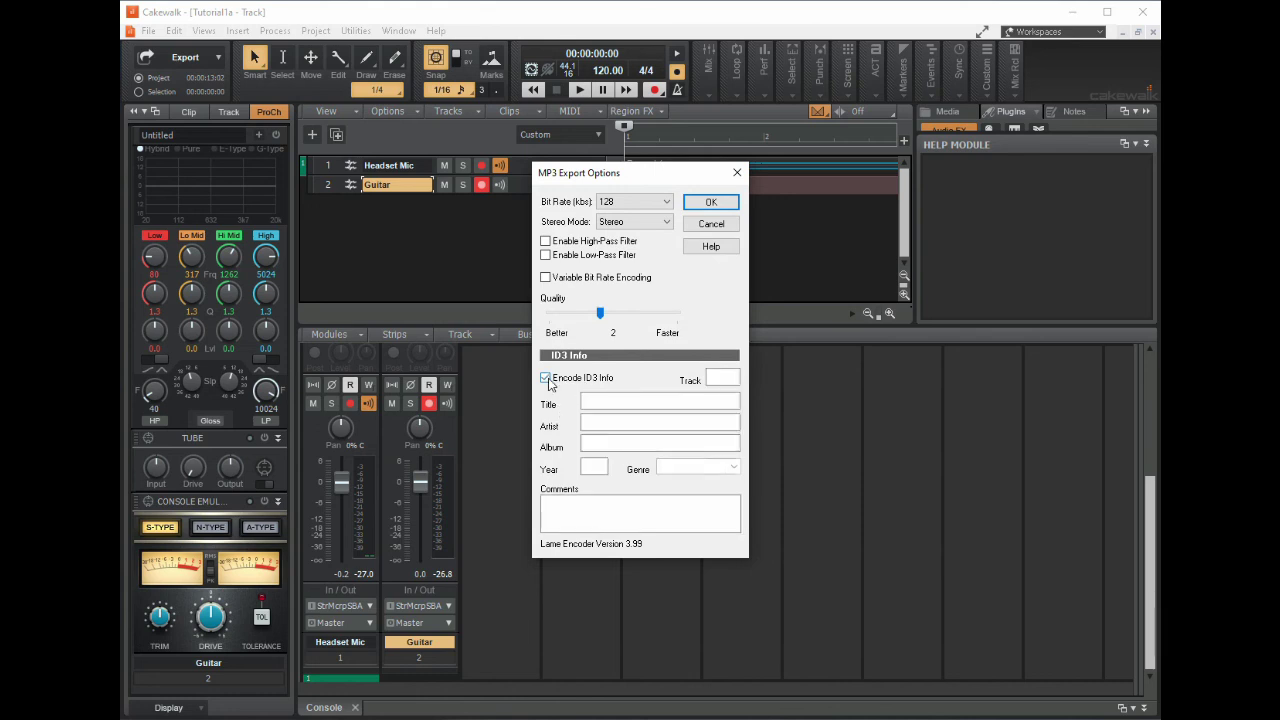
left_click(614, 399)
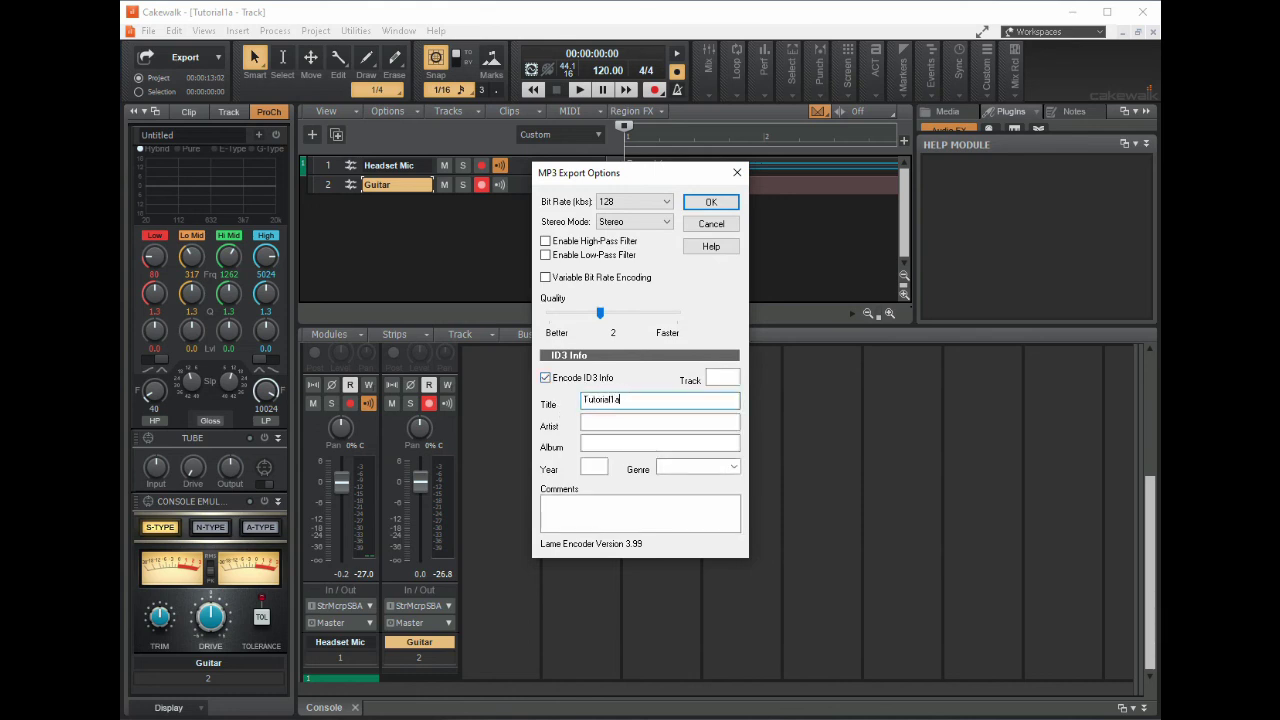
left_click(601, 422)
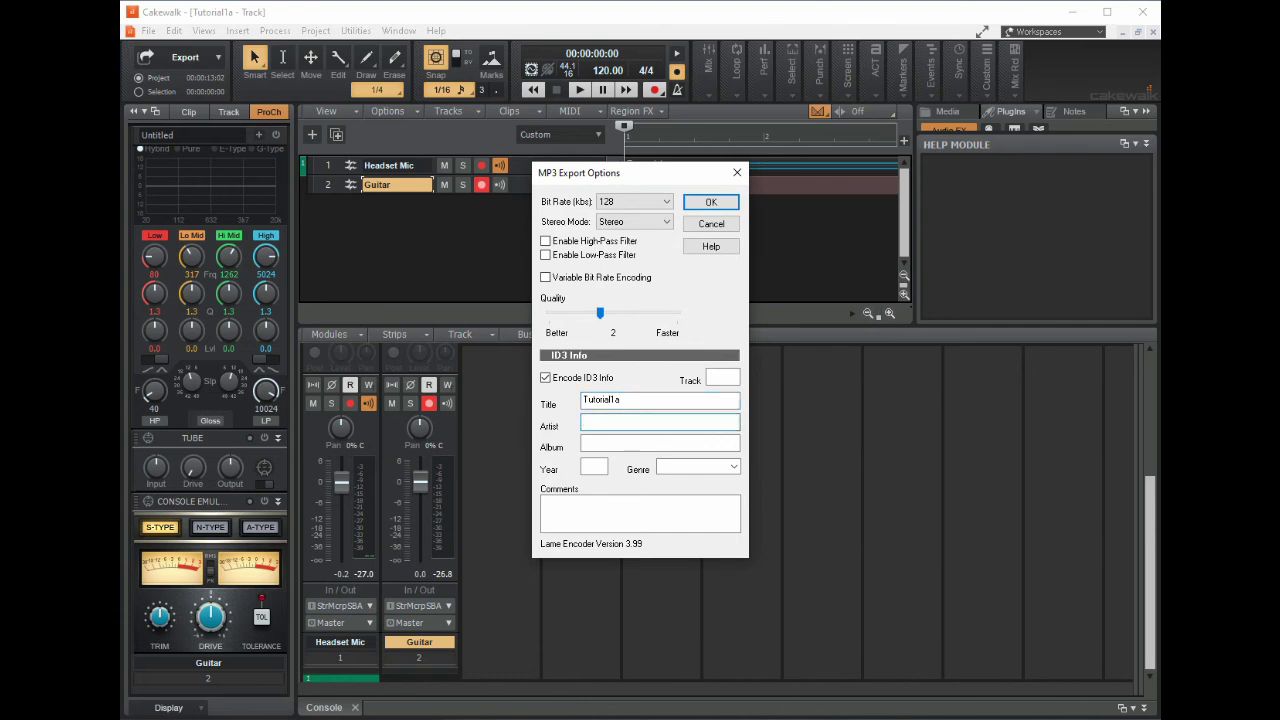
type("EJB")
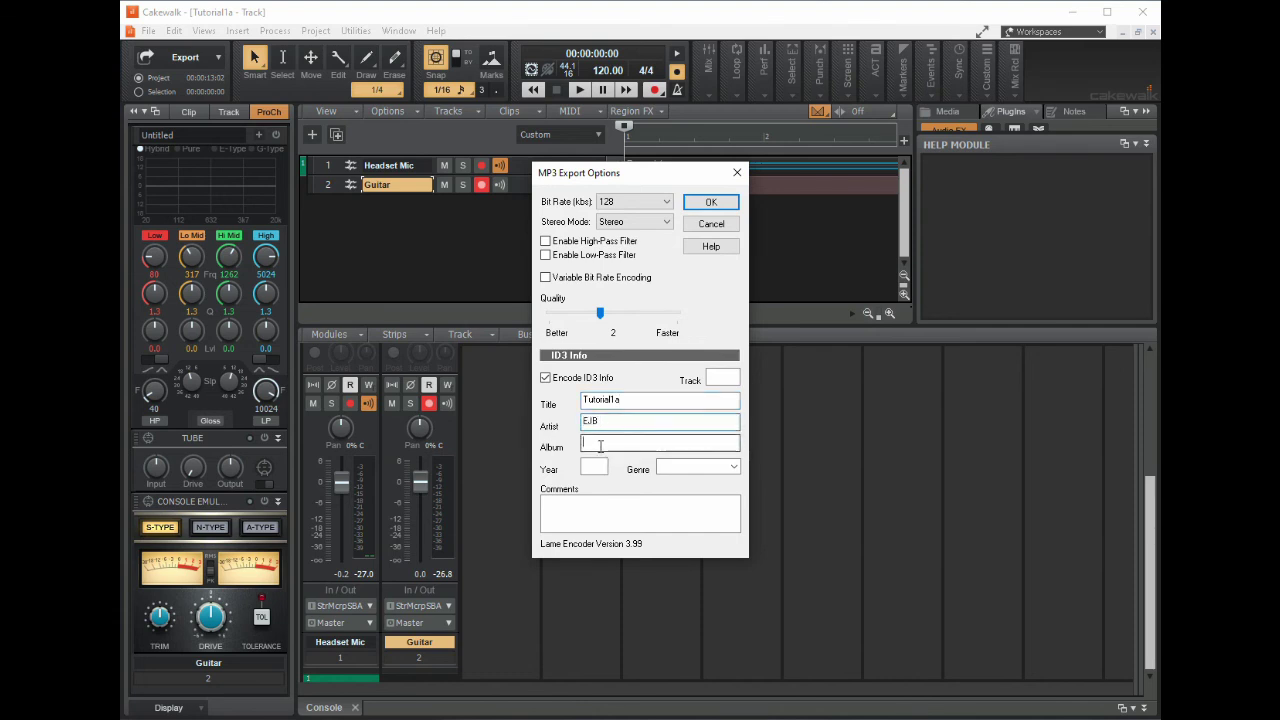
left_click(600, 446)
type("Of the Year")
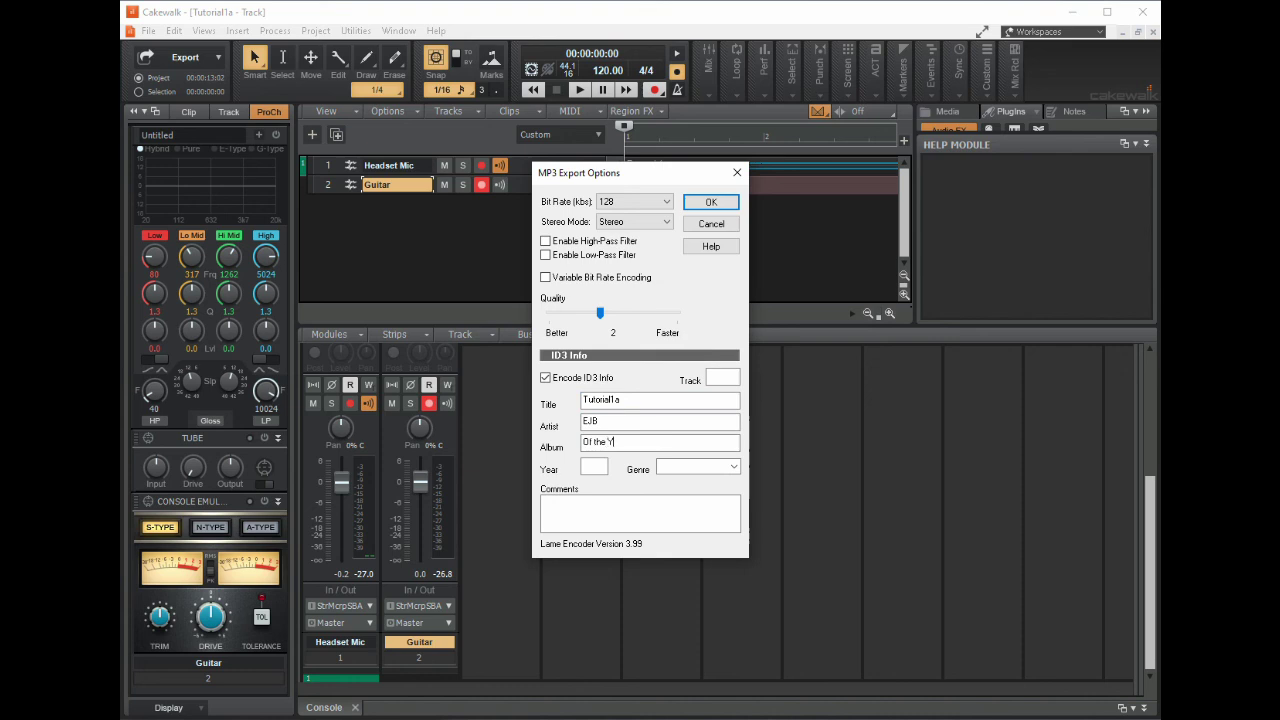
left_click(596, 467)
type("2019")
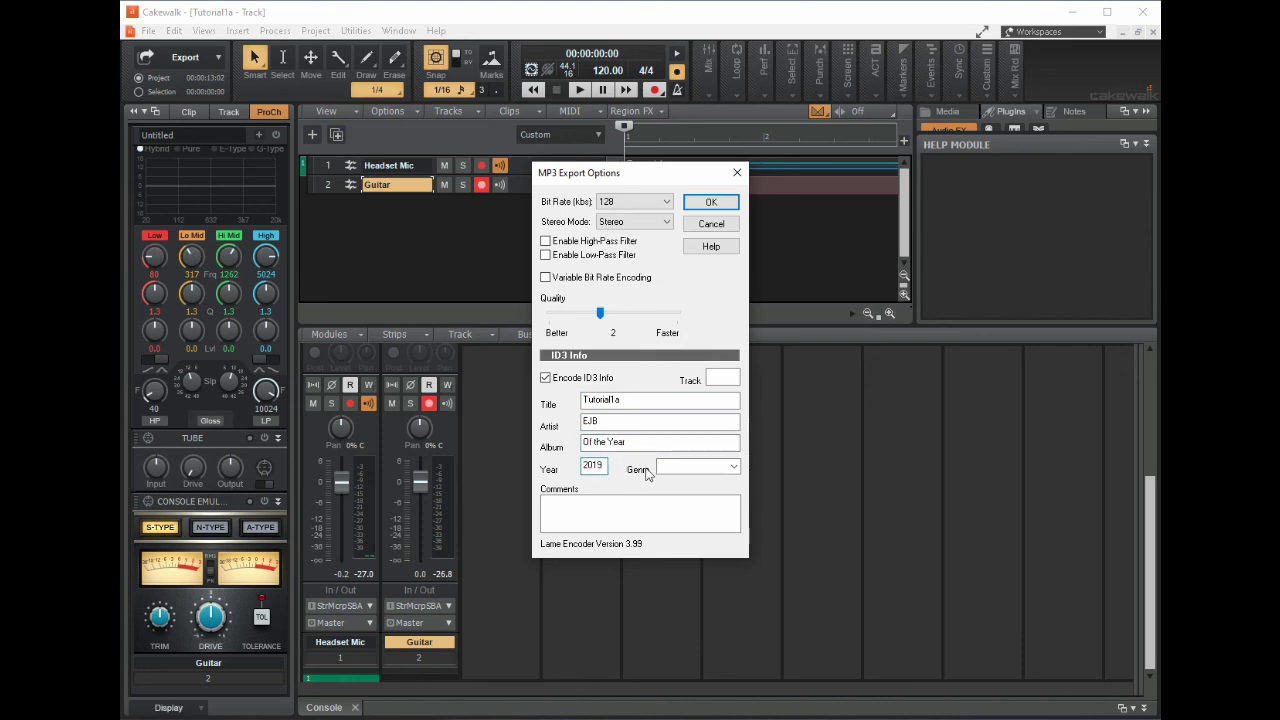
- Set the ID3 genre to Booty Bass and the comment to "Great work", and run the MP3 export
left_click(734, 467)
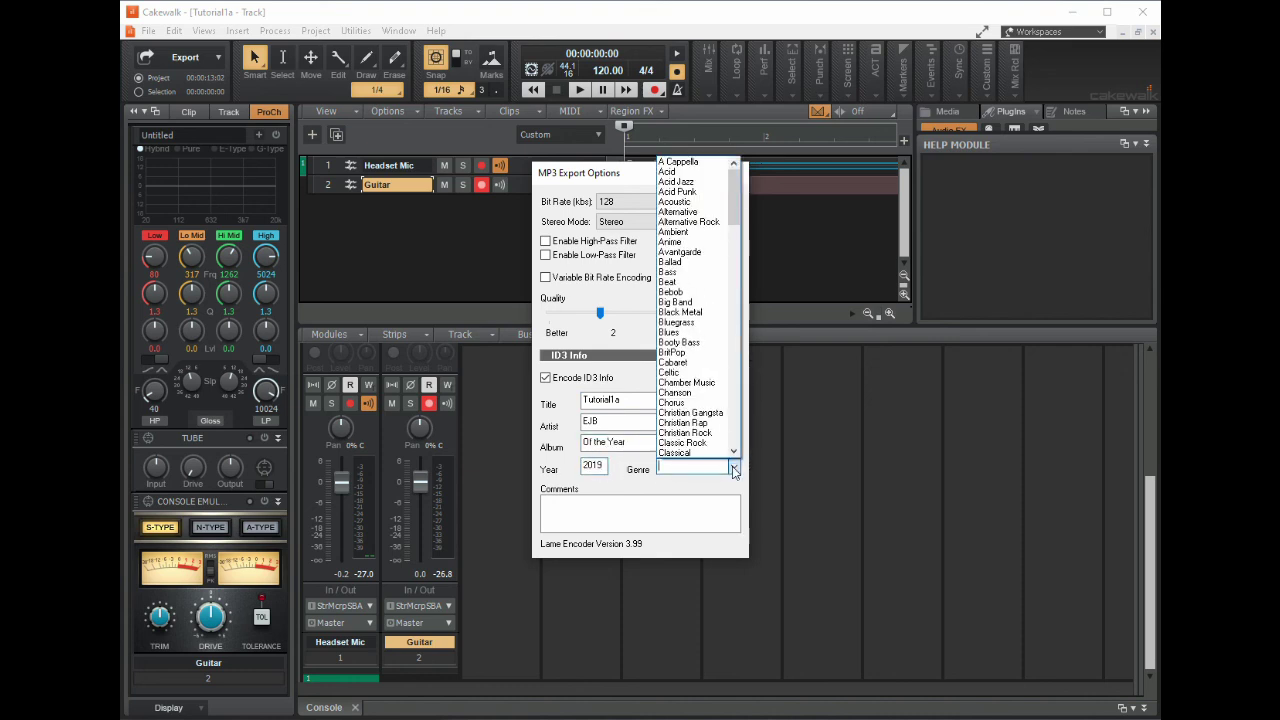
left_click(692, 342)
left_click(581, 502)
type("G")
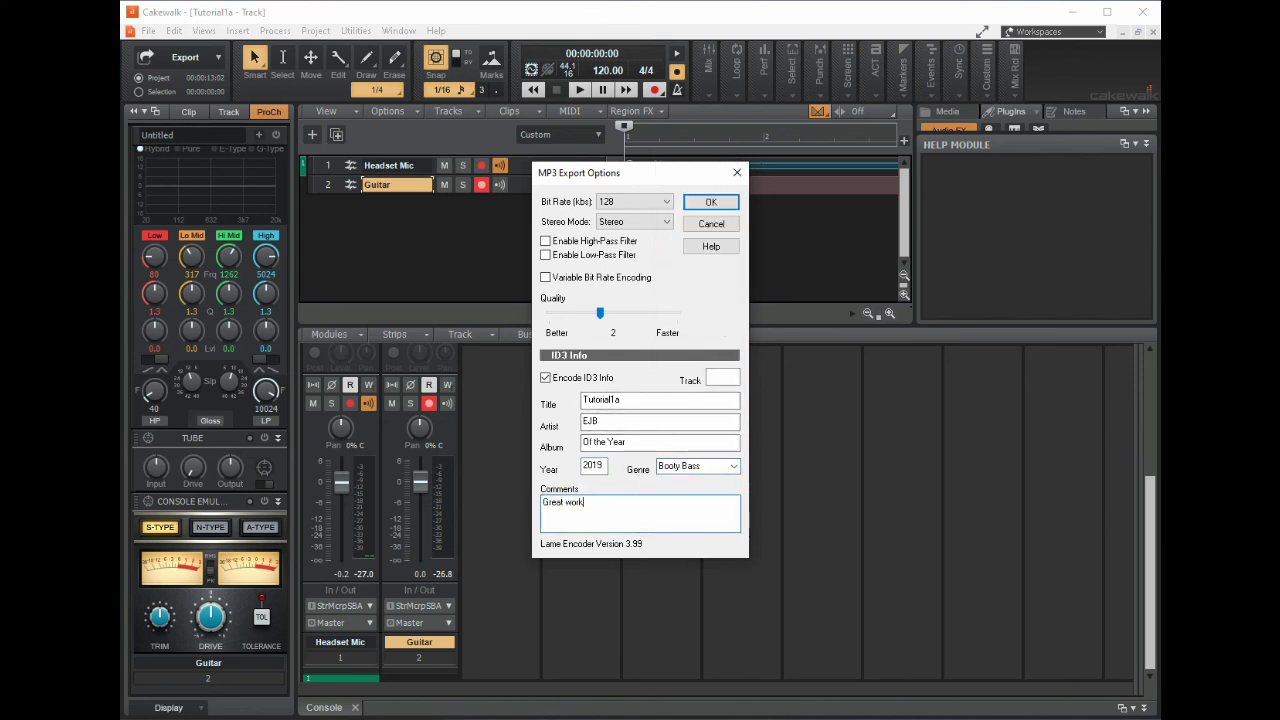
type("reat work")
left_click(695, 206)
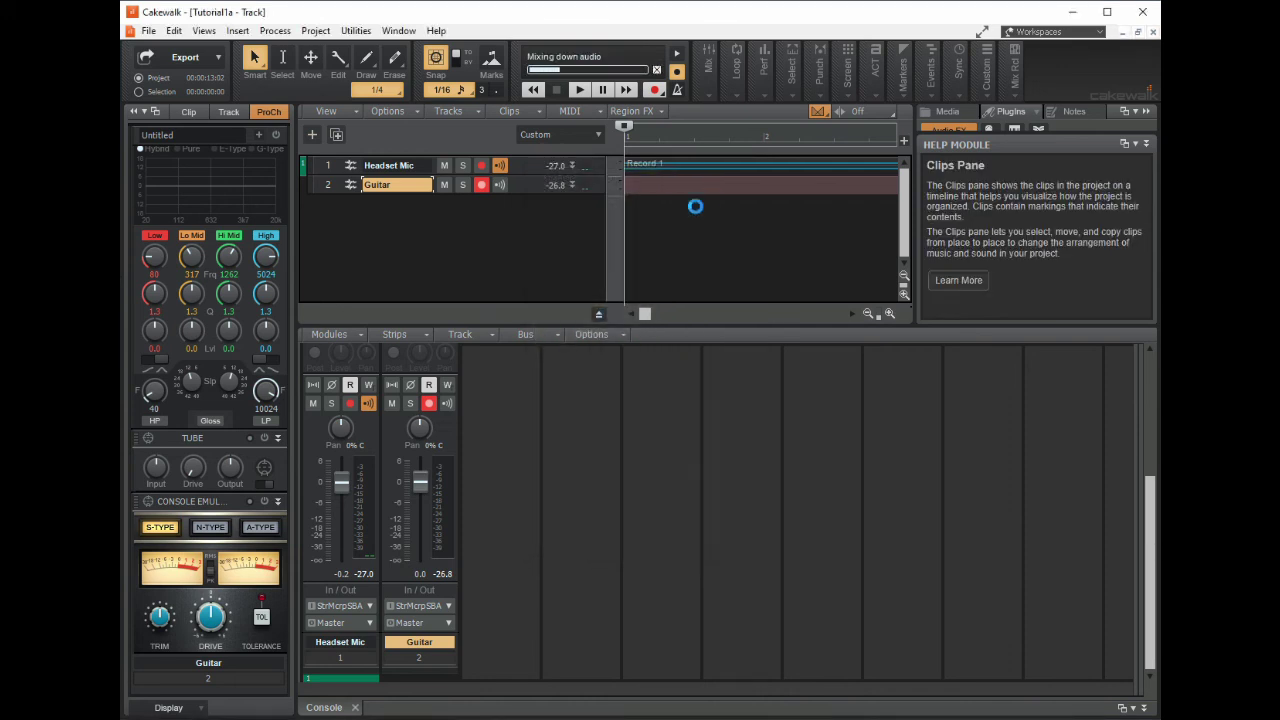